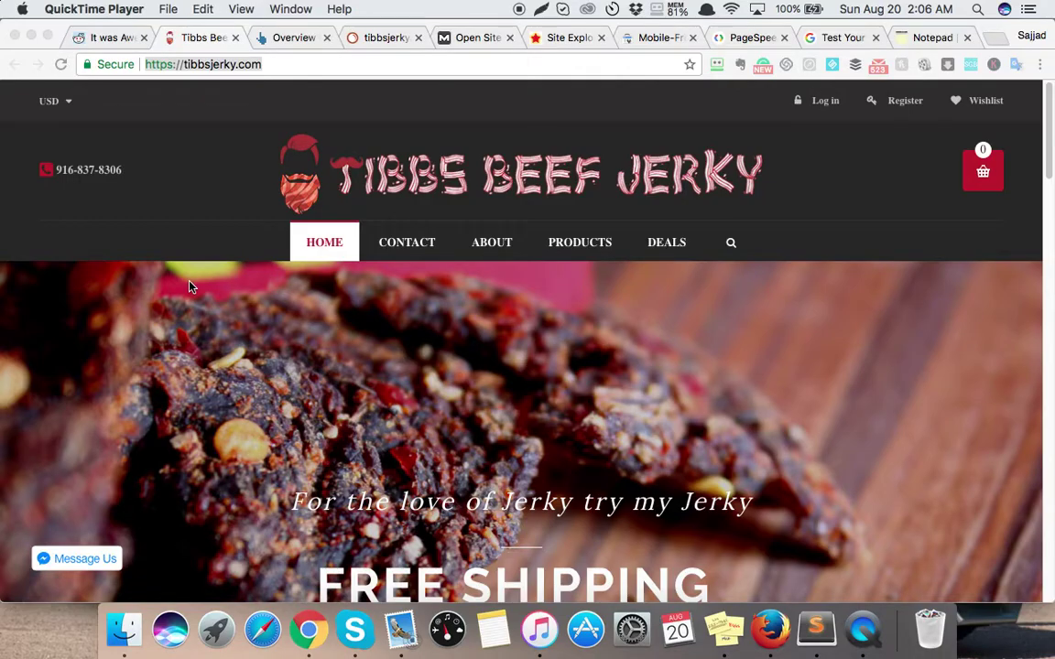
Reload the tibbsjerky.com homepage from the address bar.
scroll(69, 424, down, 5)
scroll(94, 388, down, 15)
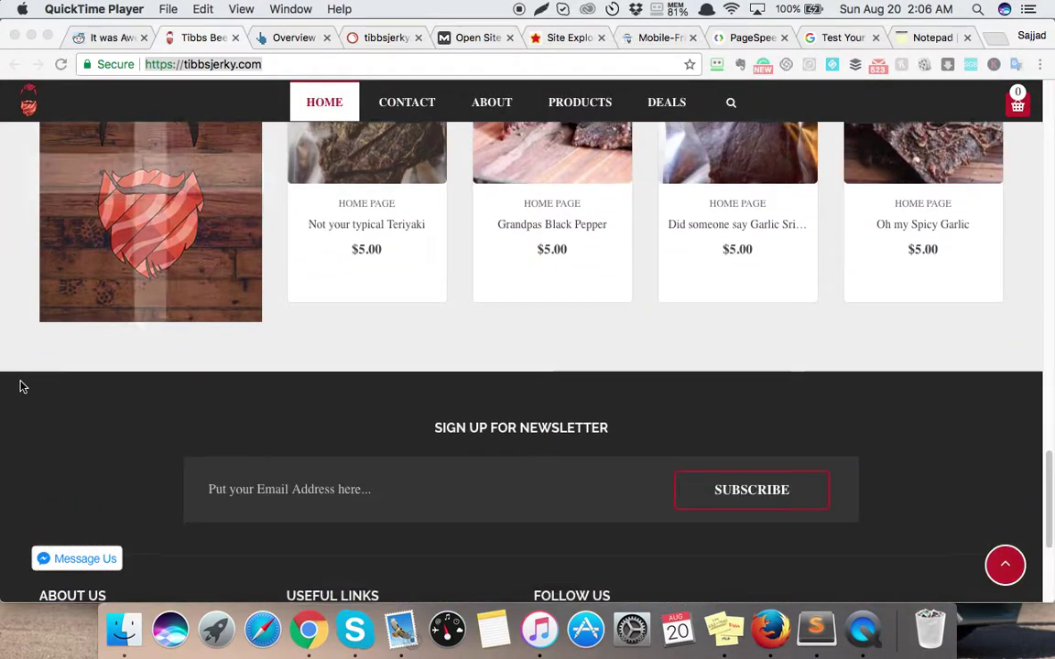
scroll(19, 384, up, 15)
scroll(18, 366, up, 5)
scroll(17, 342, up, 5)
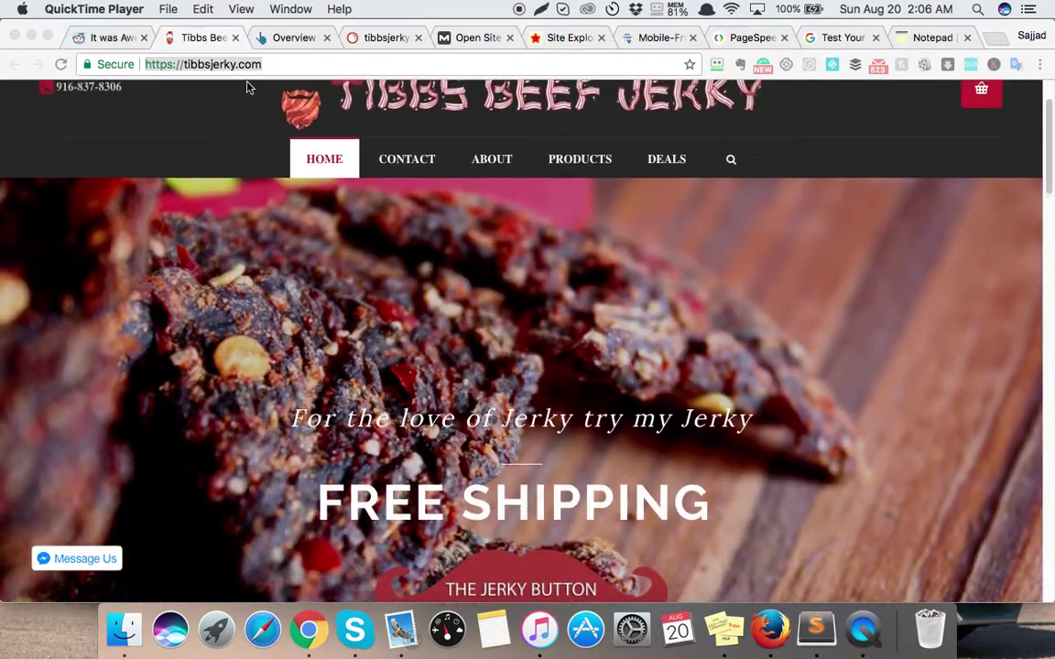
click(314, 64)
key(Return)
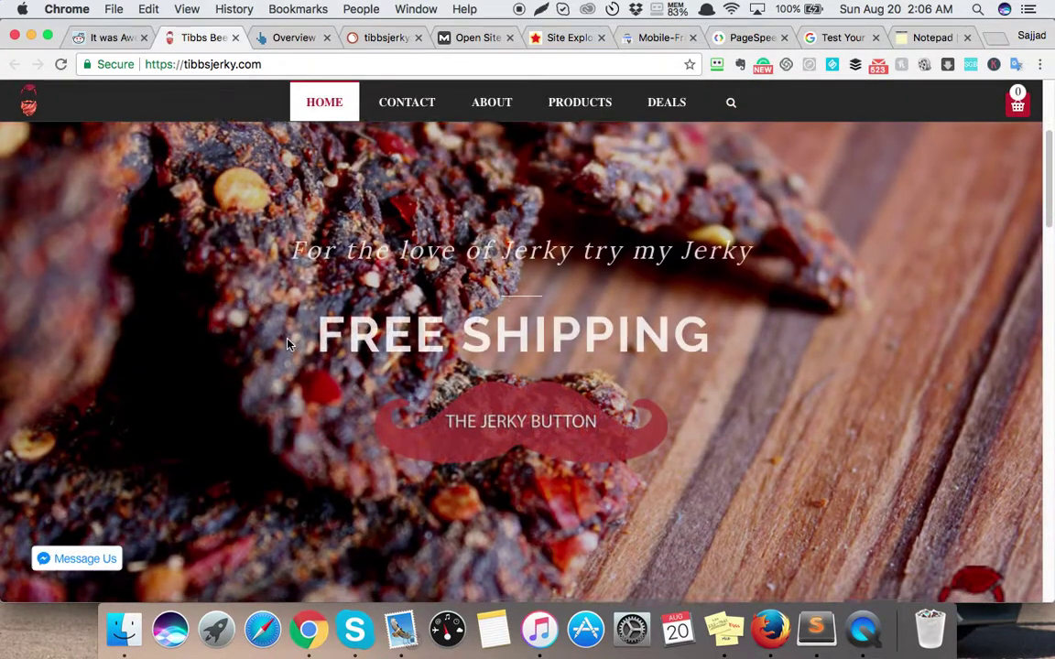
Scroll up and down through the reloaded Tibbs Beef Jerky homepage to review its content.
scroll(287, 343, down, 10)
scroll(288, 343, down, 1)
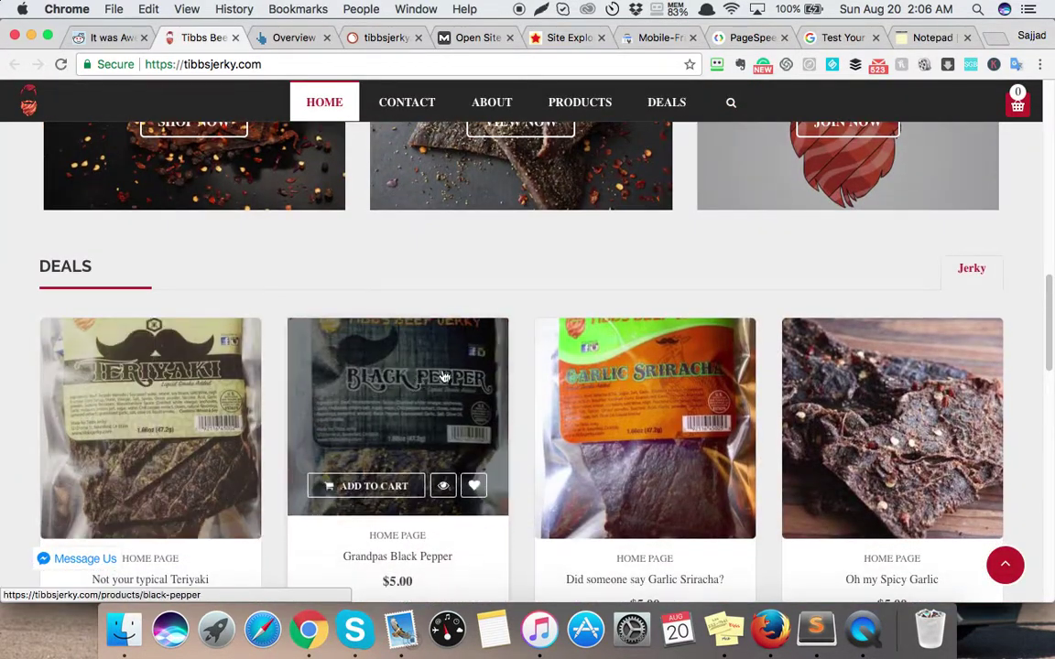
scroll(615, 392, down, 3)
scroll(616, 392, down, 5)
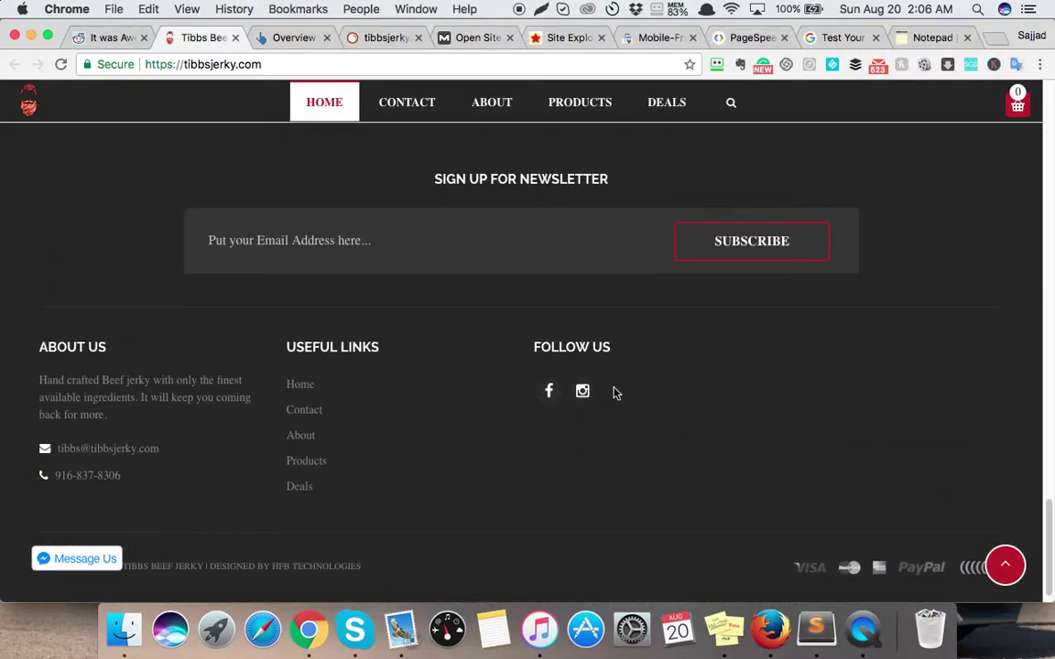
scroll(615, 392, down, 1)
scroll(381, 427, up, 15)
scroll(377, 423, down, 15)
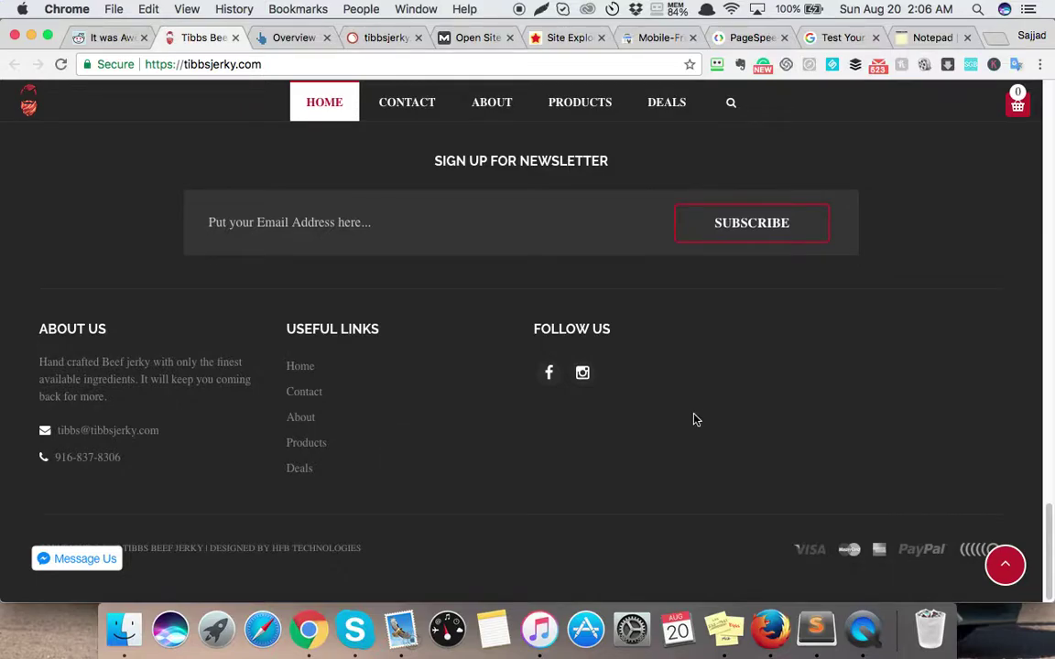
scroll(604, 419, up, 6)
scroll(537, 420, up, 6)
scroll(412, 375, up, 2)
scroll(302, 339, up, 1)
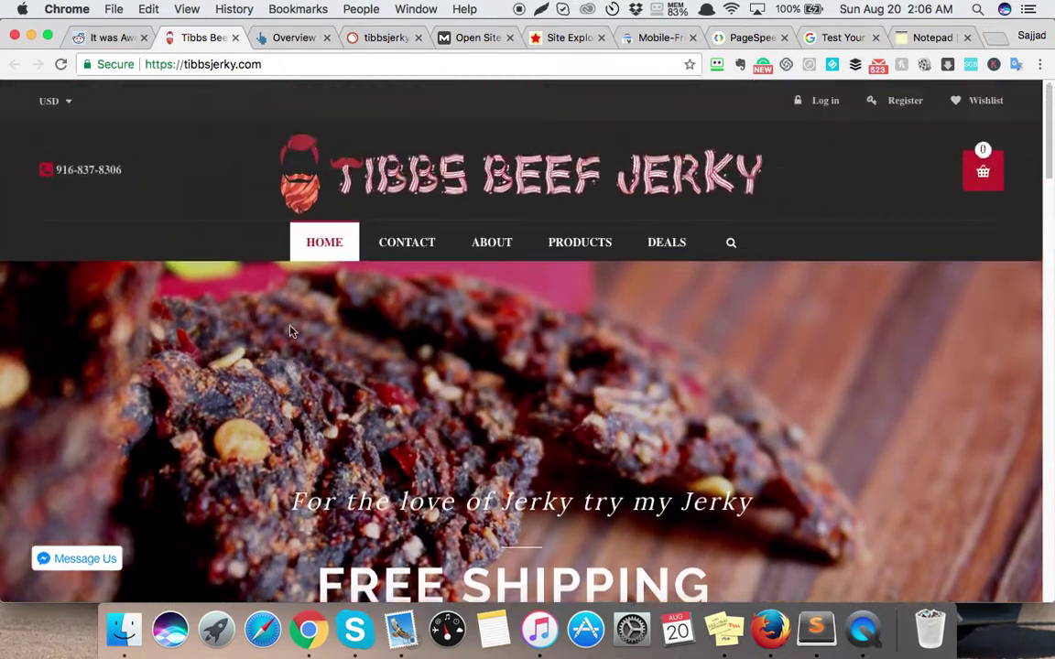
scroll(499, 391, down, 5)
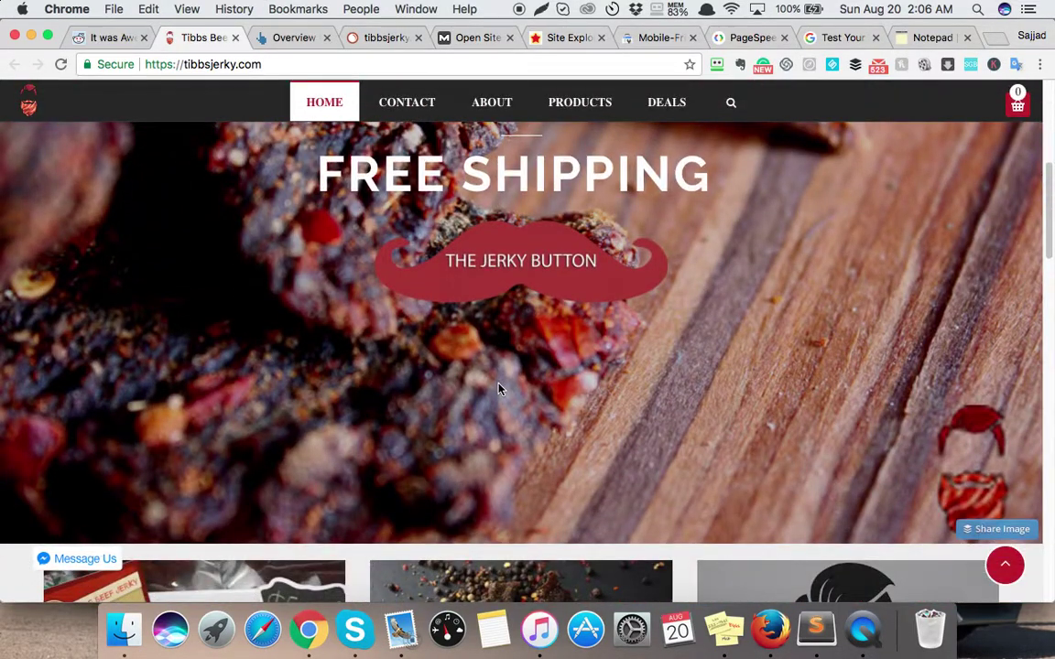
scroll(499, 389, down, 1)
scroll(499, 388, down, 4)
scroll(499, 388, up, 4)
scroll(499, 388, up, 1)
scroll(697, 358, up, 1)
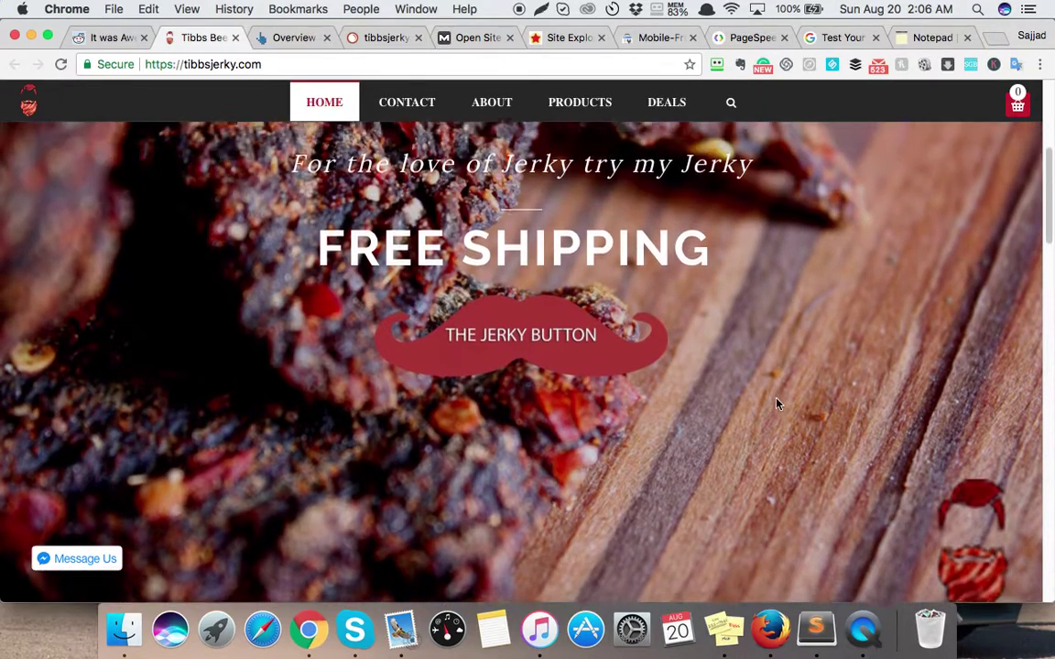
scroll(525, 324, down, 1)
scroll(586, 360, down, 6)
scroll(606, 355, down, 2)
scroll(366, 352, down, 2)
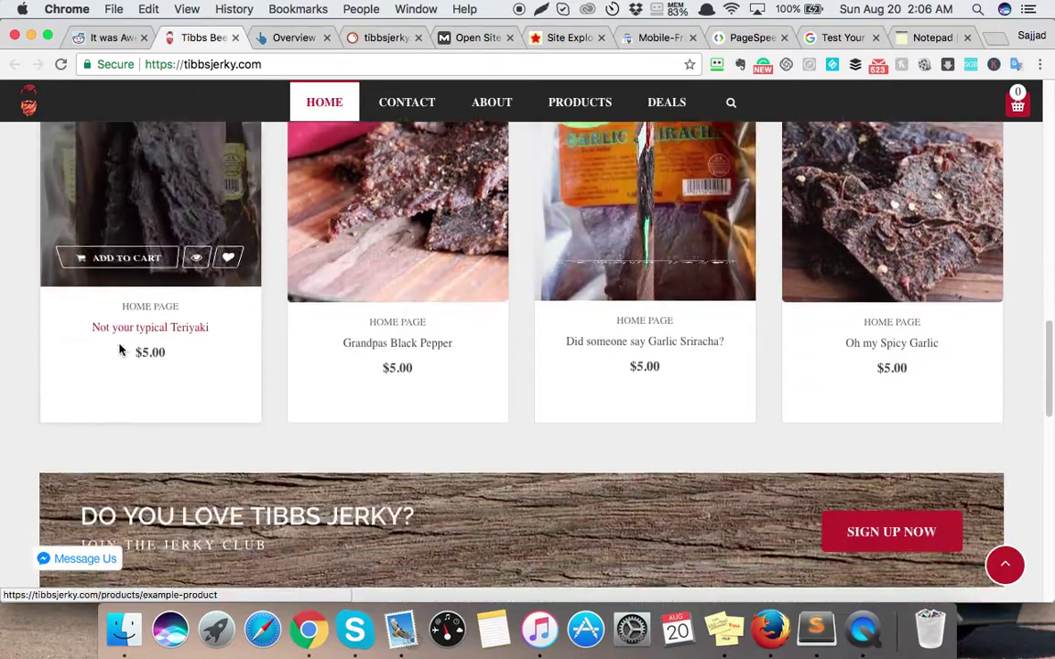
scroll(64, 325, down, 1)
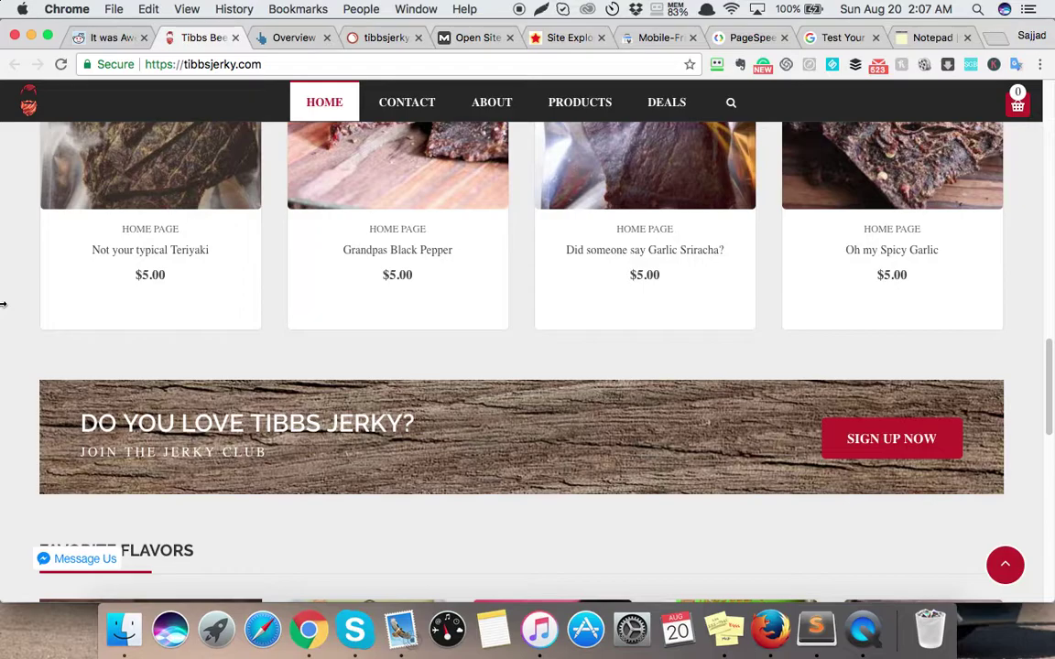
scroll(3, 393, up, 1)
scroll(3, 394, up, 3)
scroll(2, 394, up, 3)
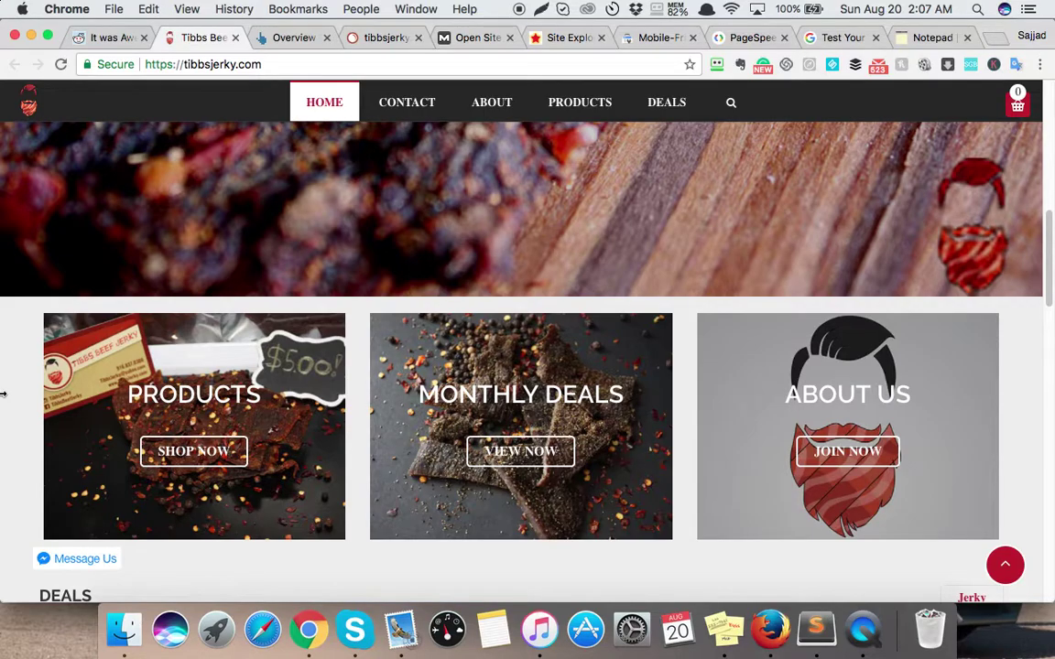
scroll(3, 394, up, 5)
scroll(3, 394, up, 1)
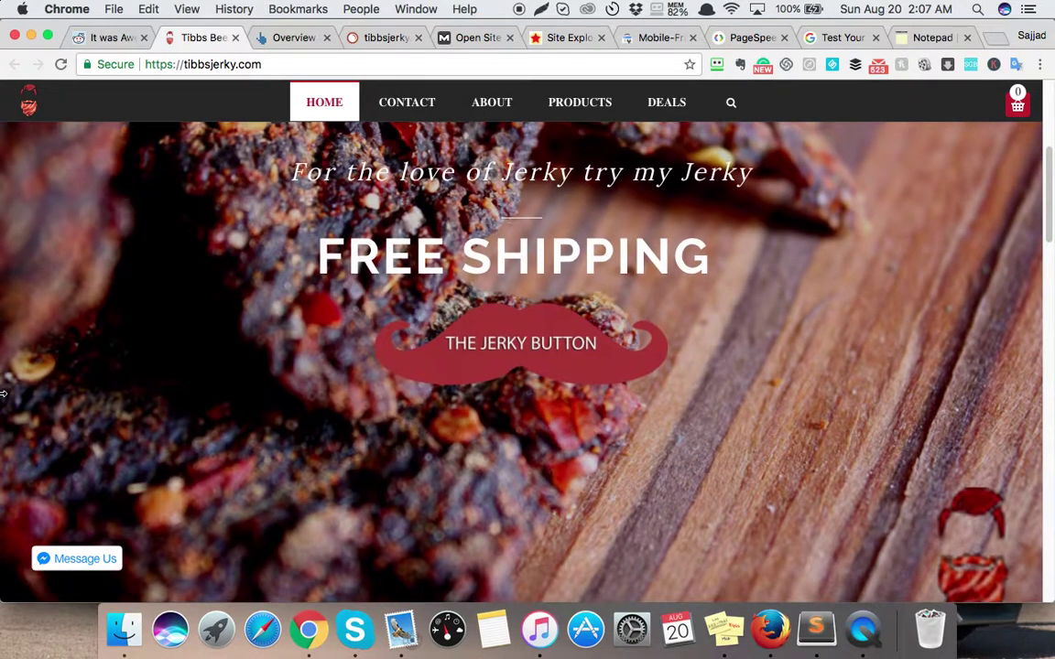
scroll(3, 394, down, 1)
scroll(3, 393, down, 4)
scroll(3, 394, up, 1)
scroll(5, 394, up, 2)
scroll(5, 394, up, 4)
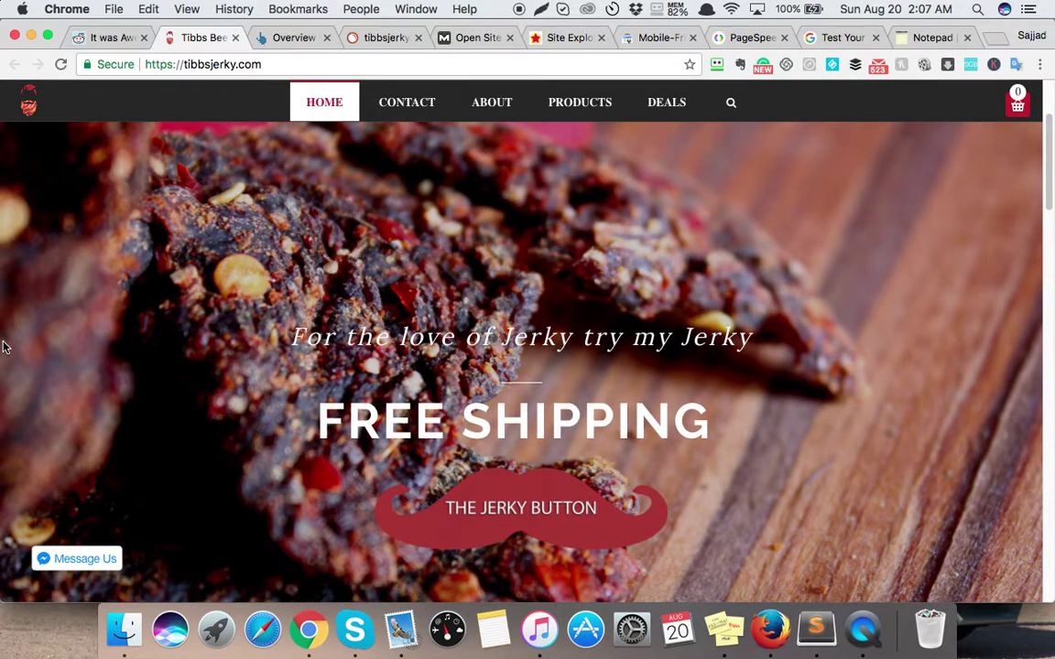
scroll(4, 333, down, 5)
scroll(11, 537, down, 1)
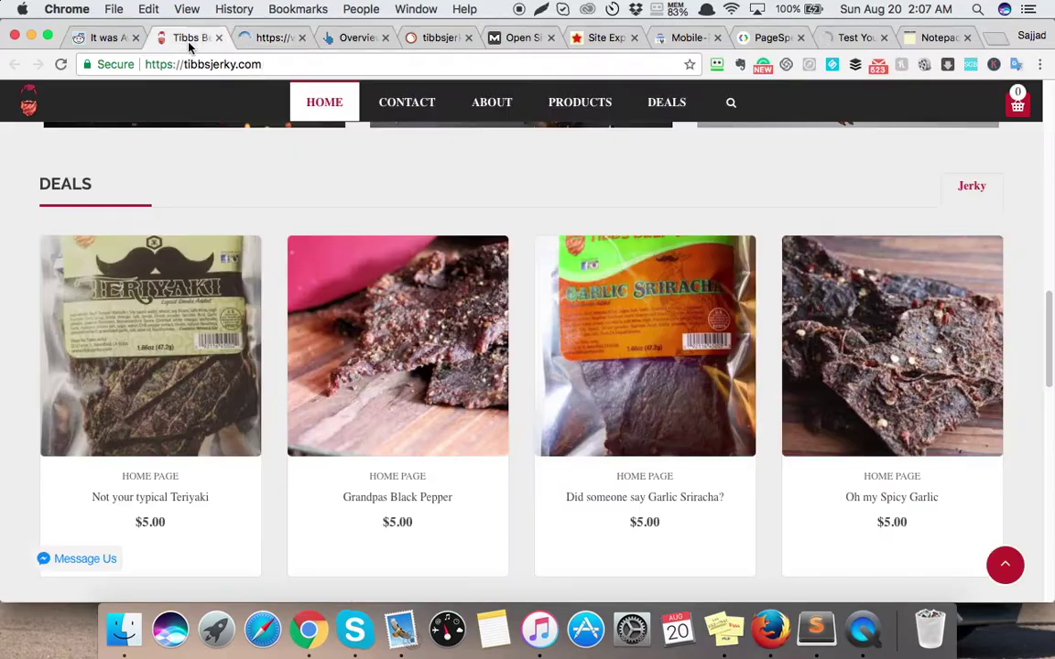
Browse the homepage again, then bring up its Mobile-Friendly Test result.
click(302, 38)
scroll(252, 187, up, 8)
scroll(28, 316, down, 5)
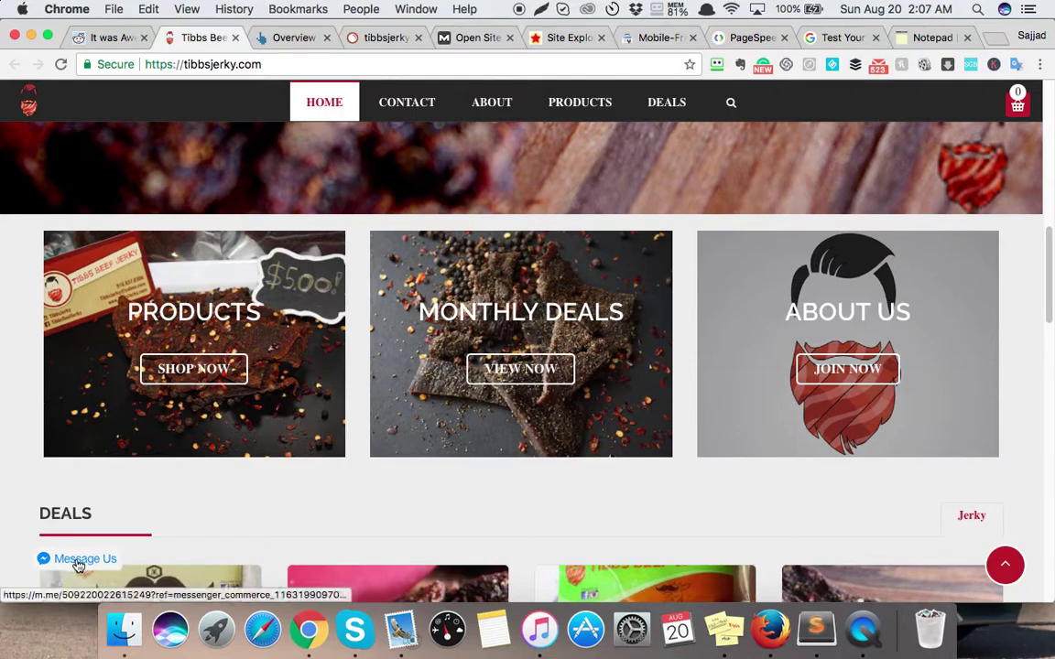
scroll(2, 458, down, 10)
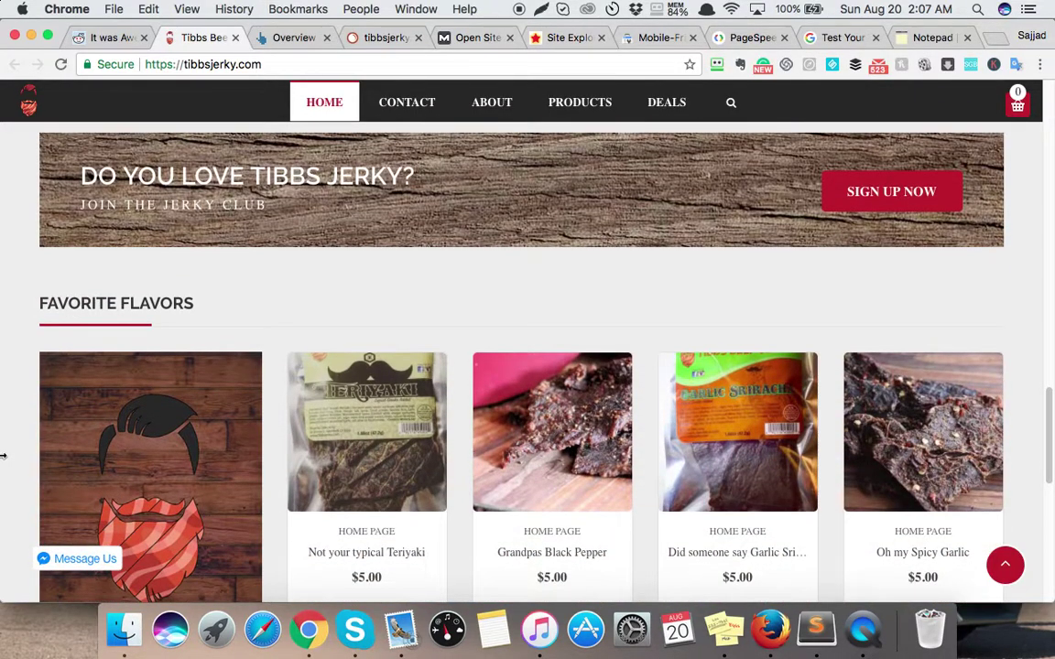
scroll(2, 454, down, 1)
scroll(55, 385, down, 4)
scroll(108, 316, up, 2)
scroll(253, 423, up, 1)
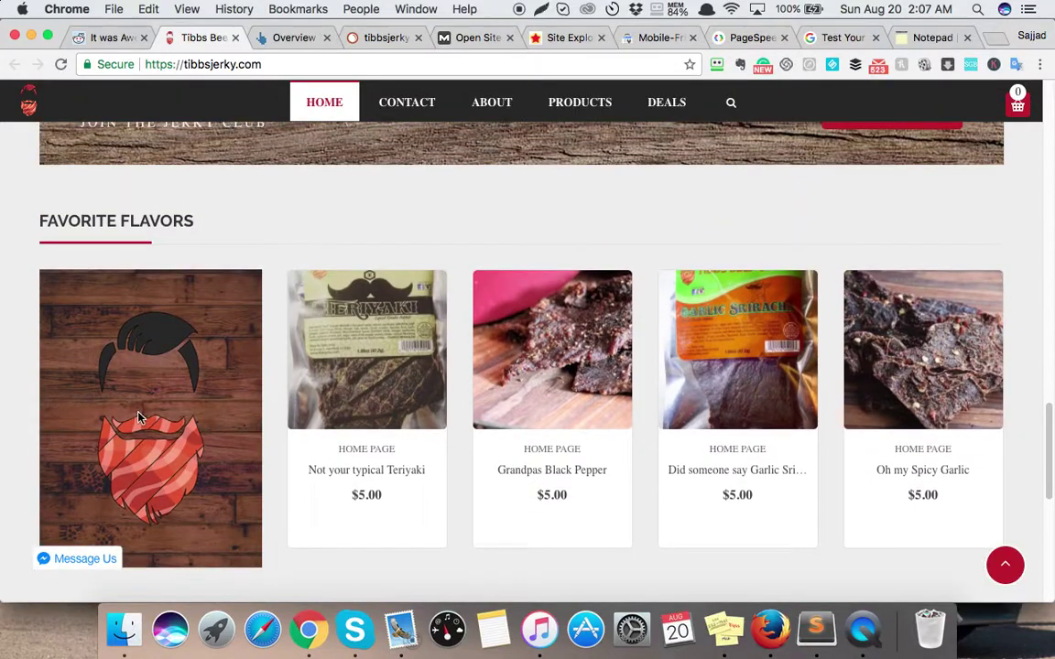
mouse_move(366, 352)
scroll(626, 348, up, 15)
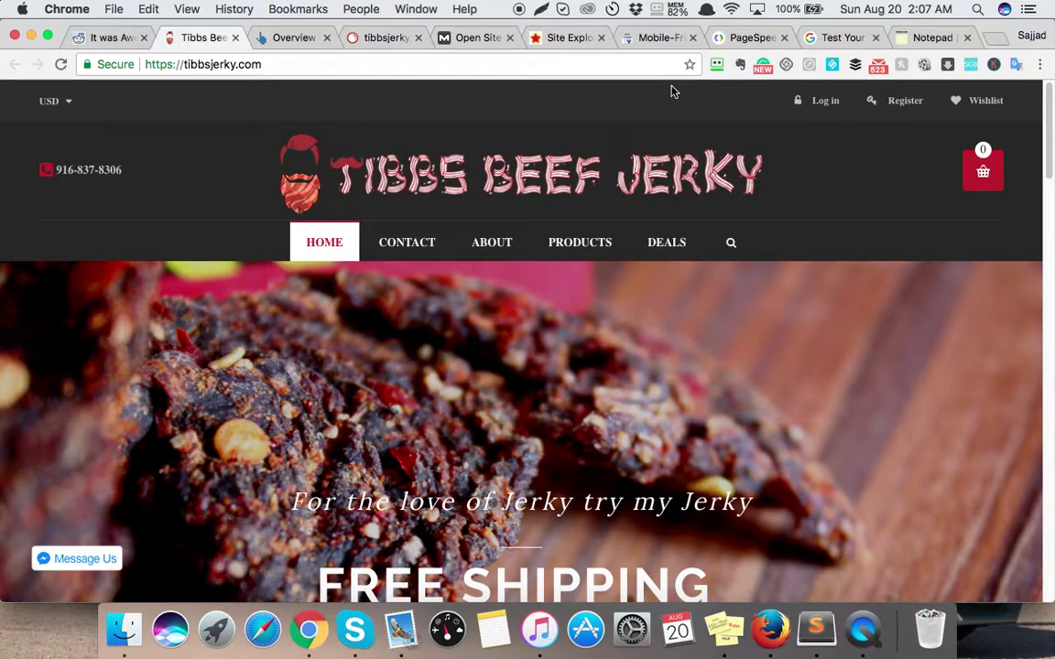
click(673, 38)
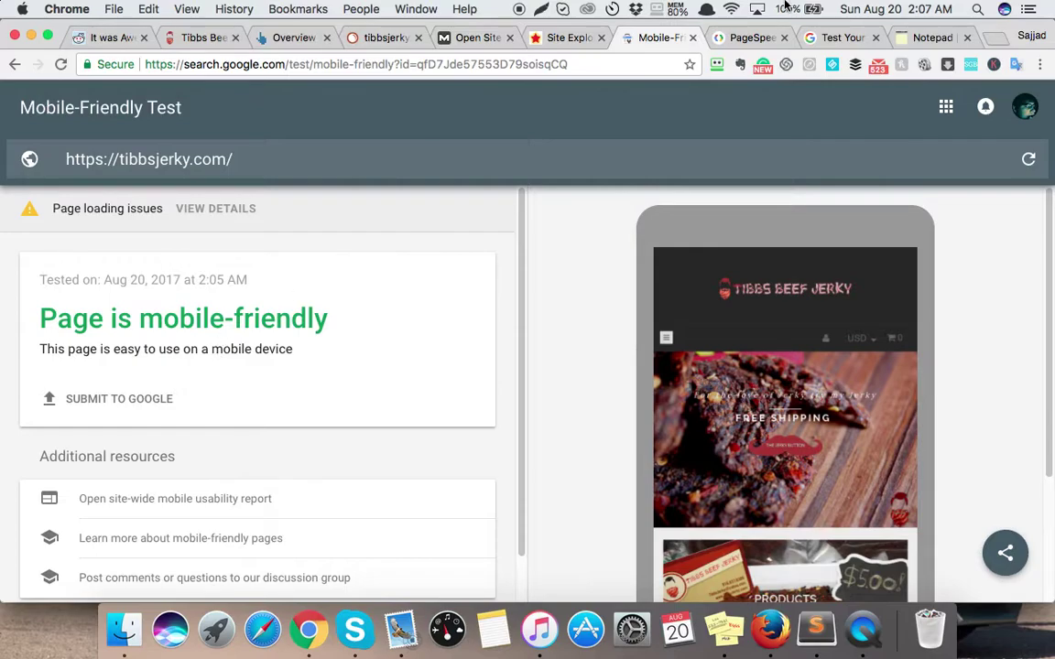
Open the PageSpeed Insights report and highlight the tested tibbsjerky.com URL.
click(750, 37)
scroll(375, 351, up, 2)
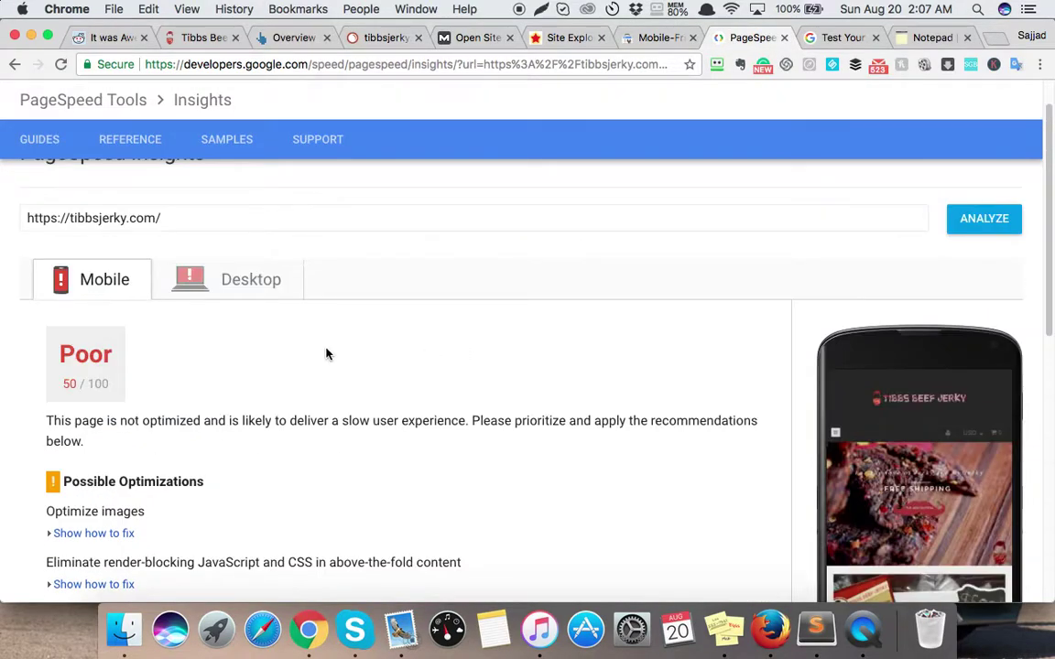
scroll(211, 343, down, 1)
scroll(275, 347, up, 2)
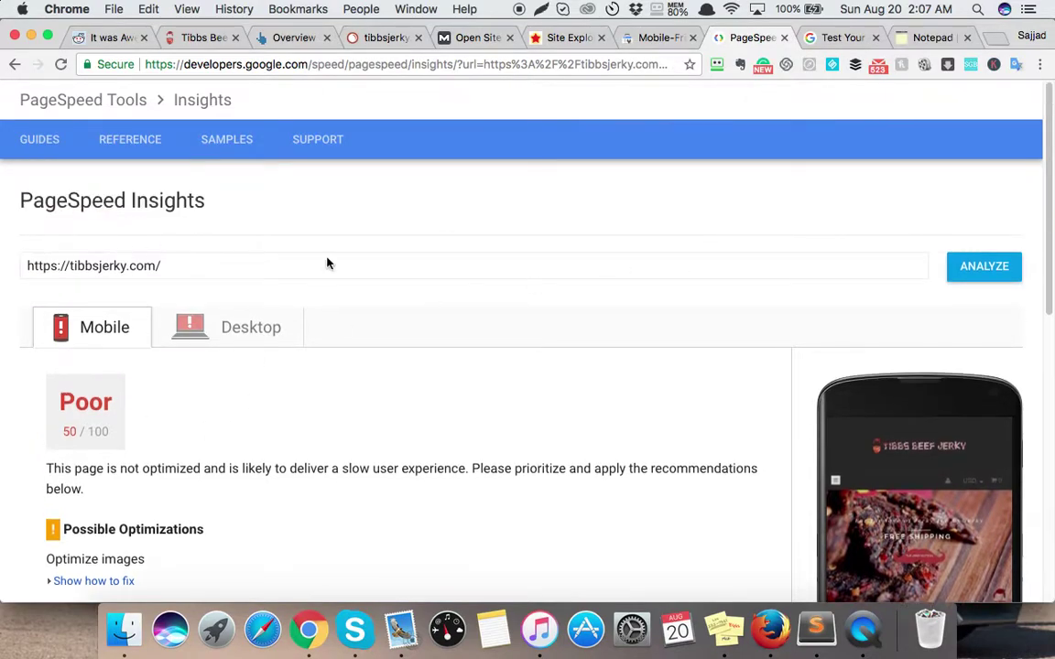
drag(172, 265, 4, 271)
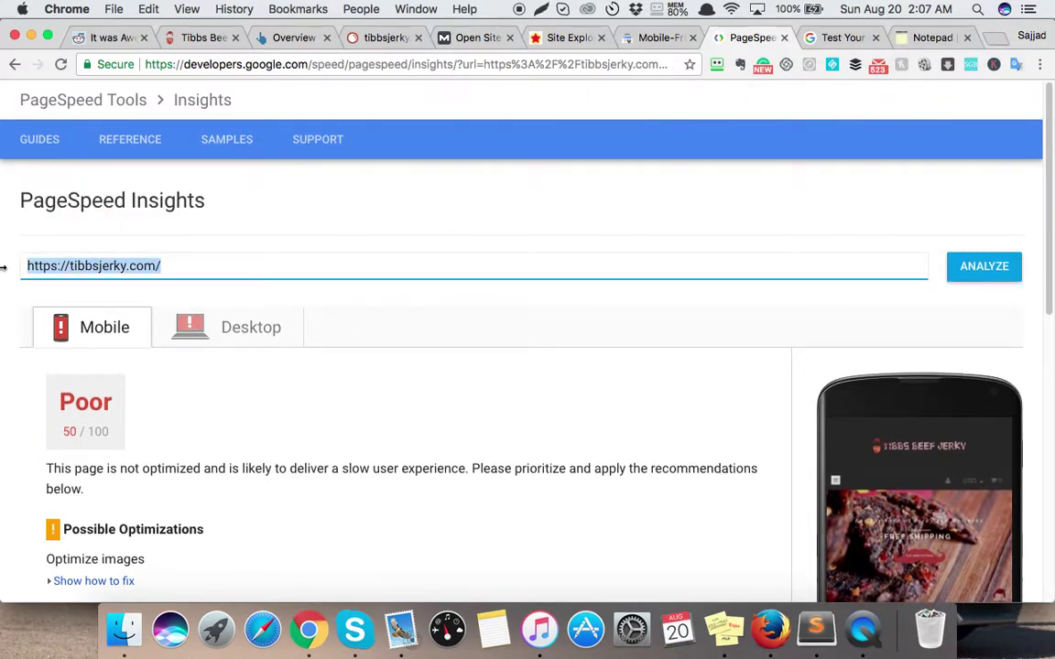
scroll(5, 229, down, 1)
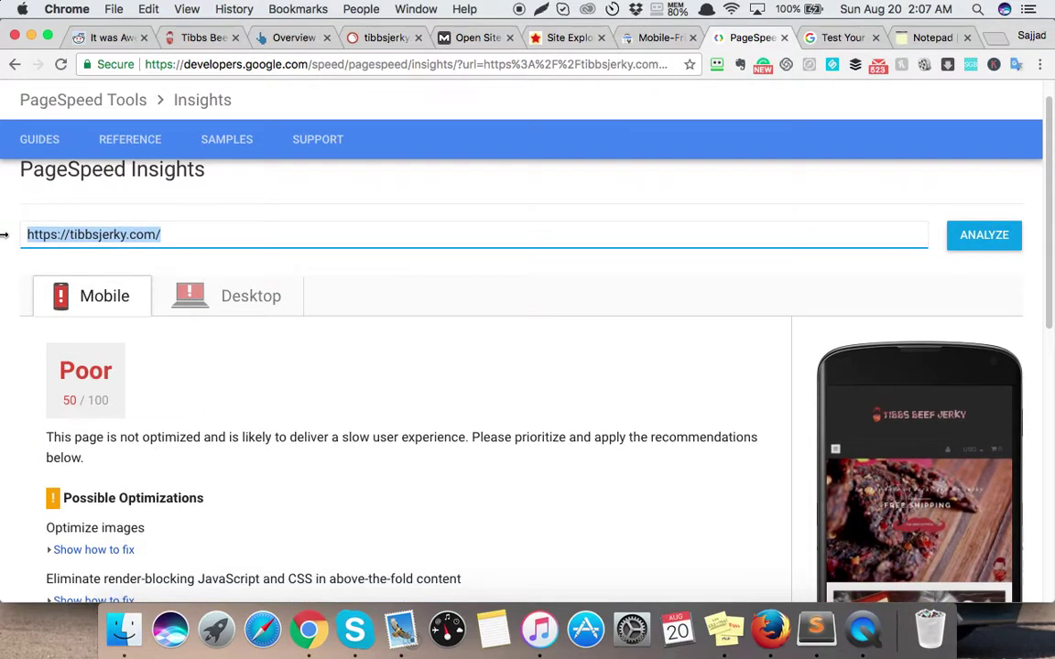
Compare the desktop score of 58/100 with the mobile score of 50/100.
click(234, 289)
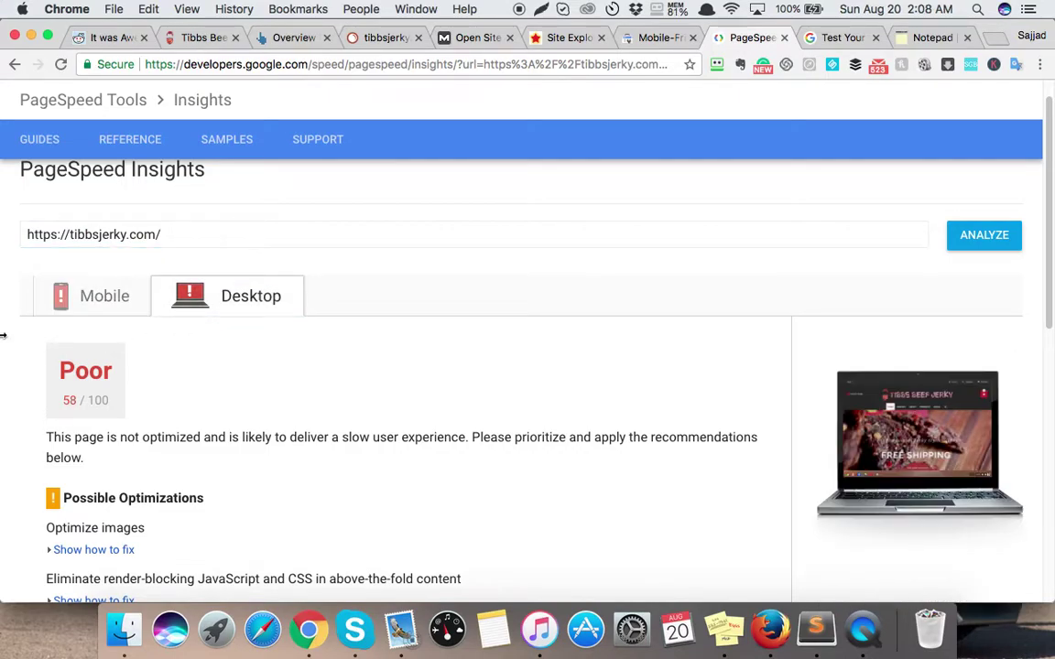
scroll(3, 336, down, 5)
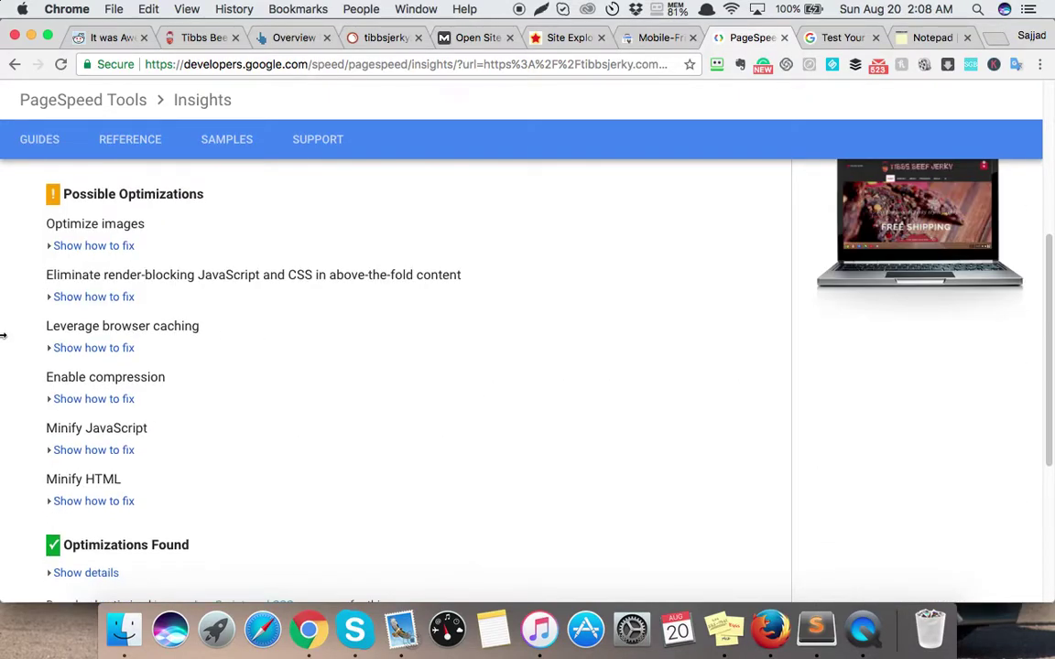
scroll(4, 334, up, 5)
click(116, 313)
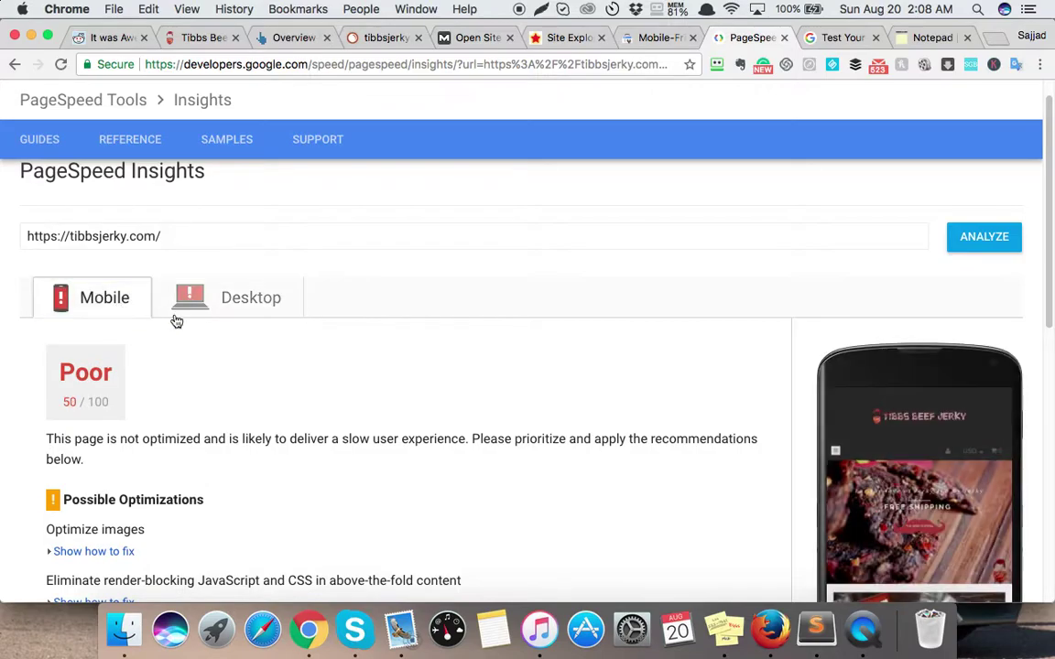
scroll(269, 348, down, 5)
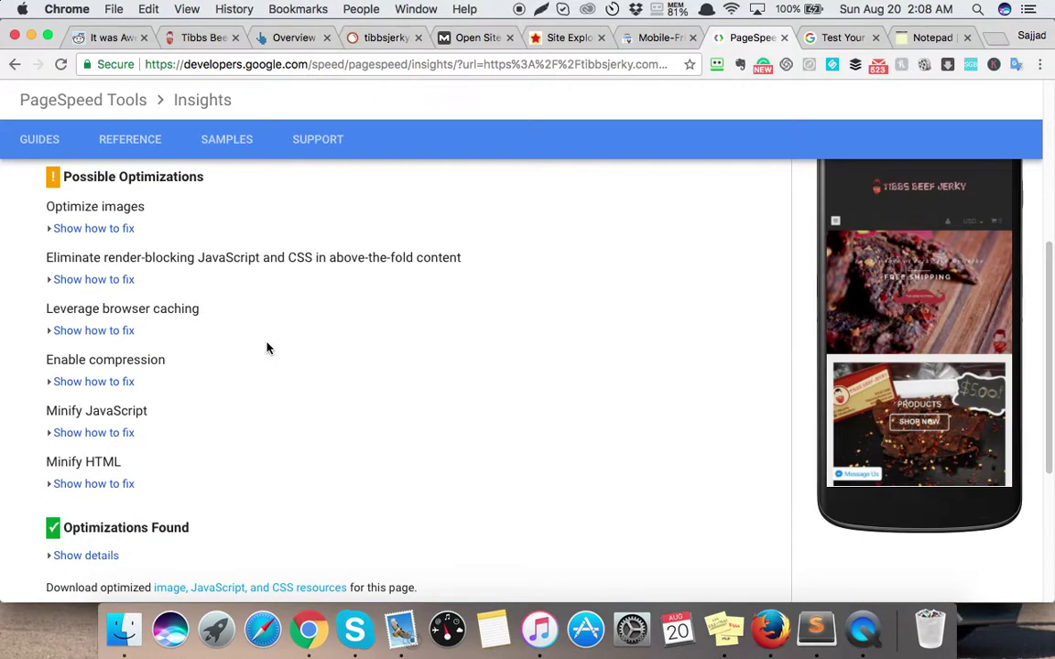
scroll(268, 348, up, 5)
Scroll the Tibbs Beef Jerky homepage through deals to Favorite Flavors, then reload it.
click(186, 37)
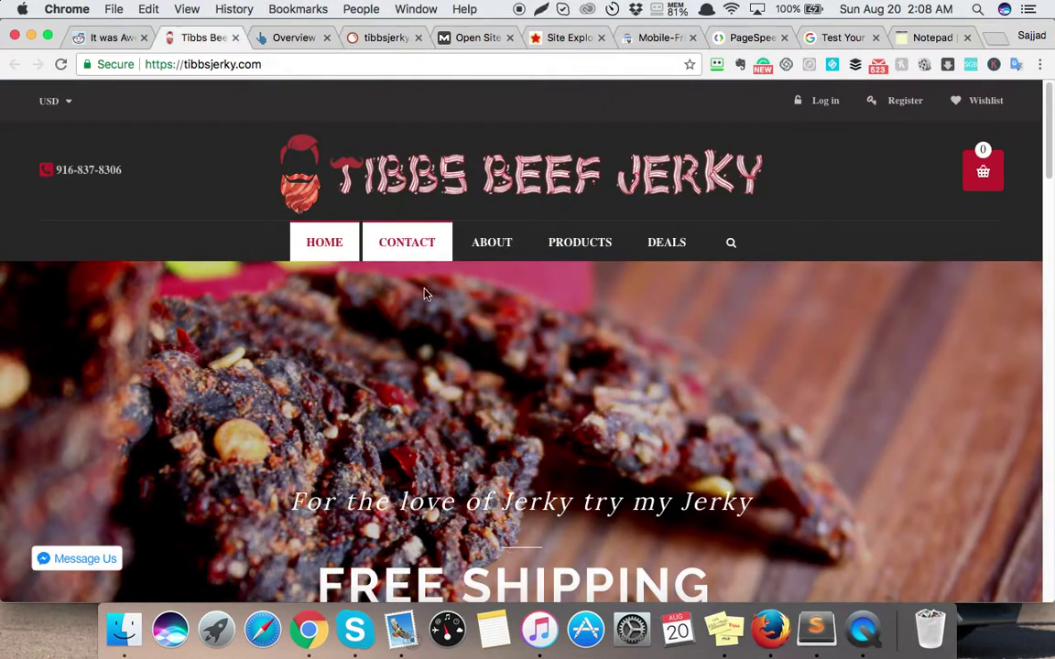
scroll(384, 275, down, 5)
scroll(389, 383, down, 10)
scroll(388, 382, up, 10)
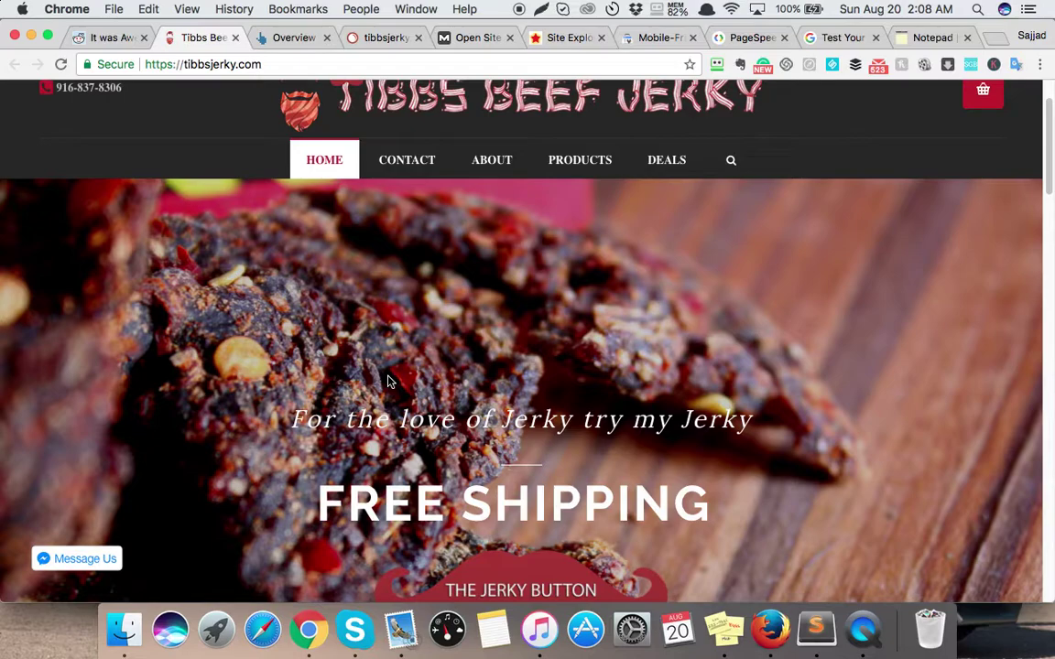
scroll(387, 380, down, 2)
scroll(384, 382, down, 10)
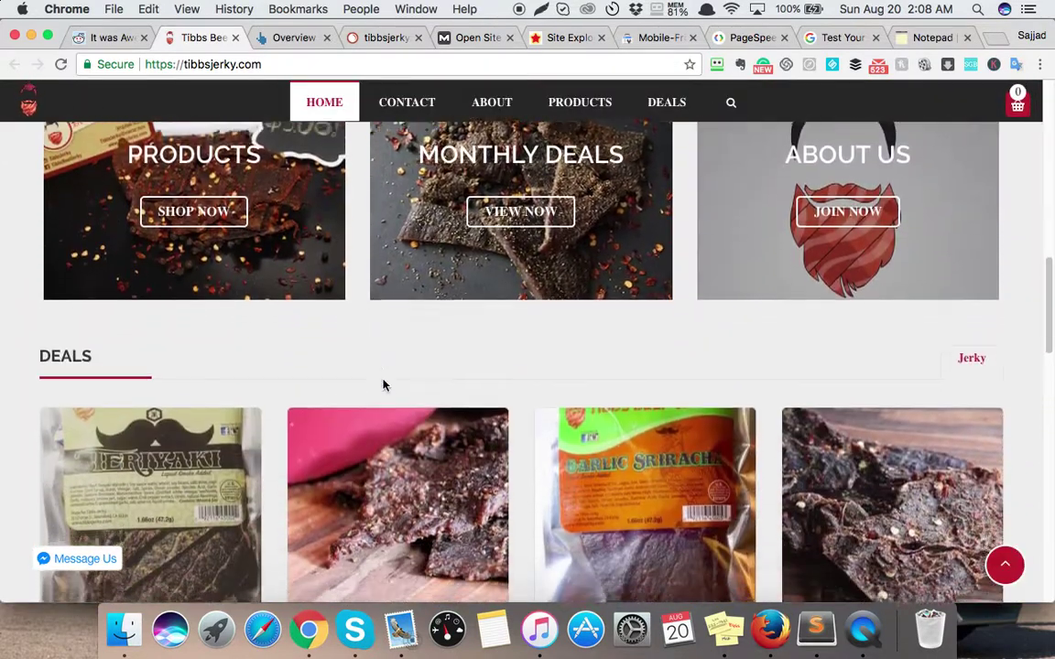
scroll(383, 383, down, 5)
scroll(383, 384, down, 4)
click(347, 64)
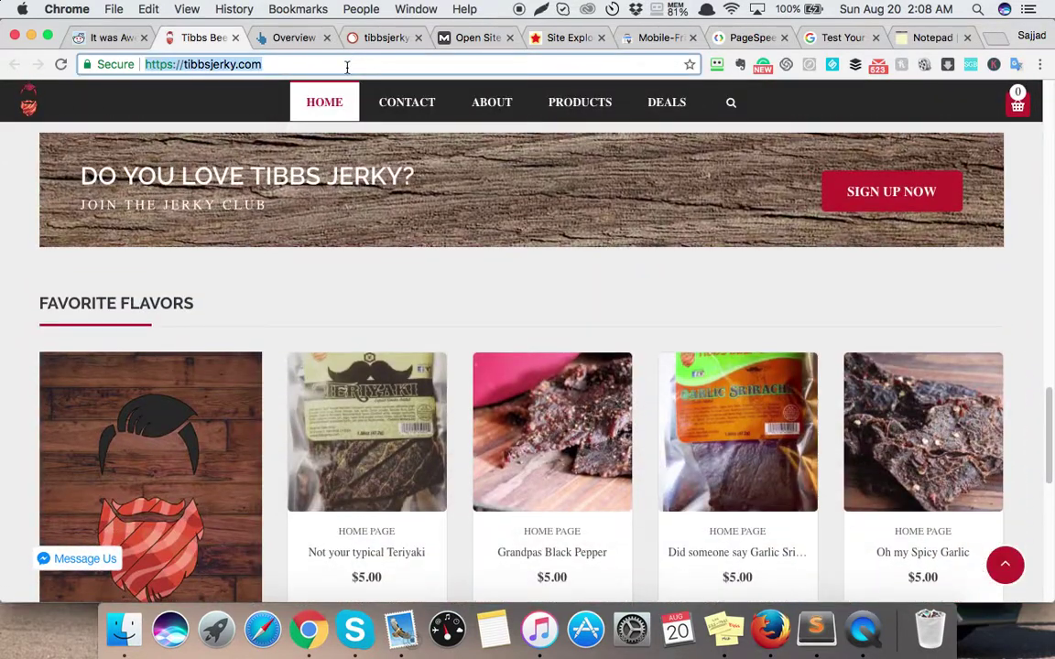
key(Return)
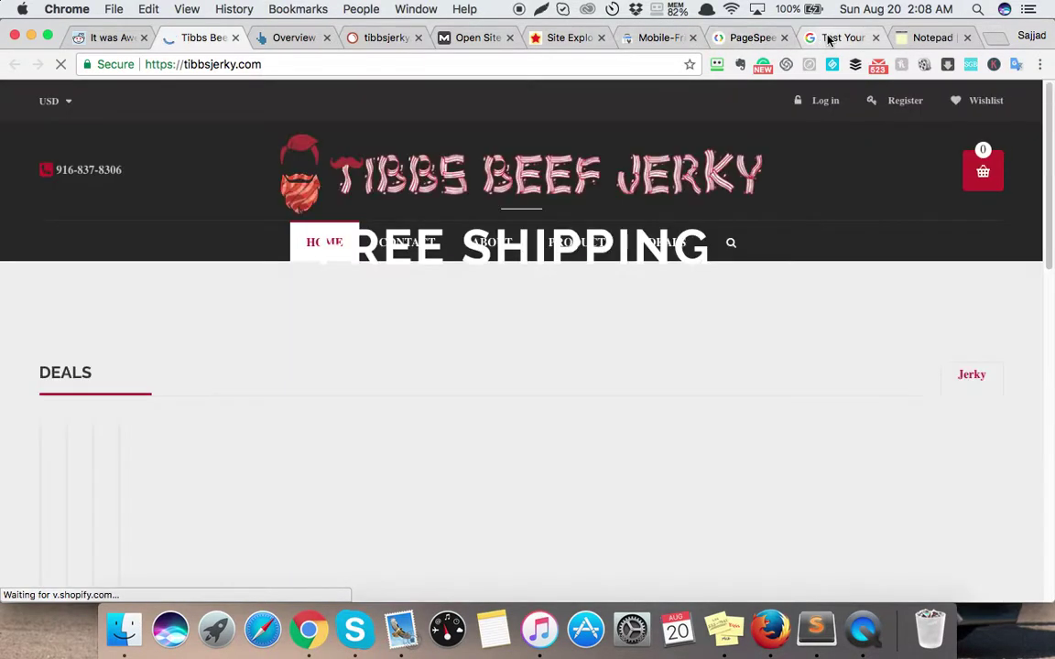
Review Test My Site's 7-second load and 26% visitor loss, then glance at Ahrefs and SEMrush.
click(835, 38)
scroll(462, 357, down, 1)
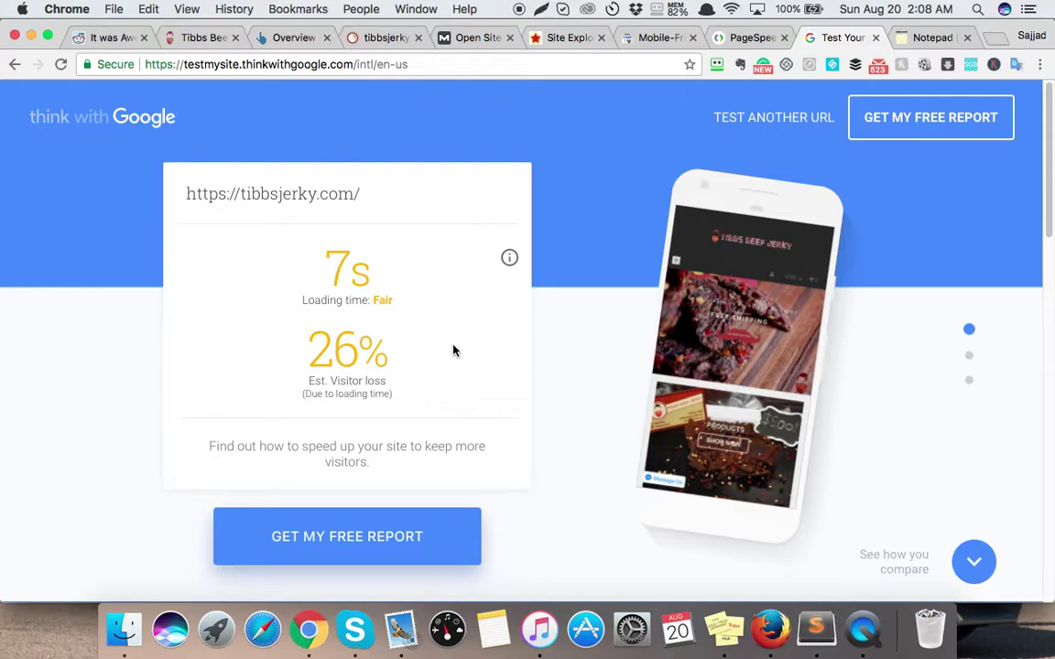
click(284, 37)
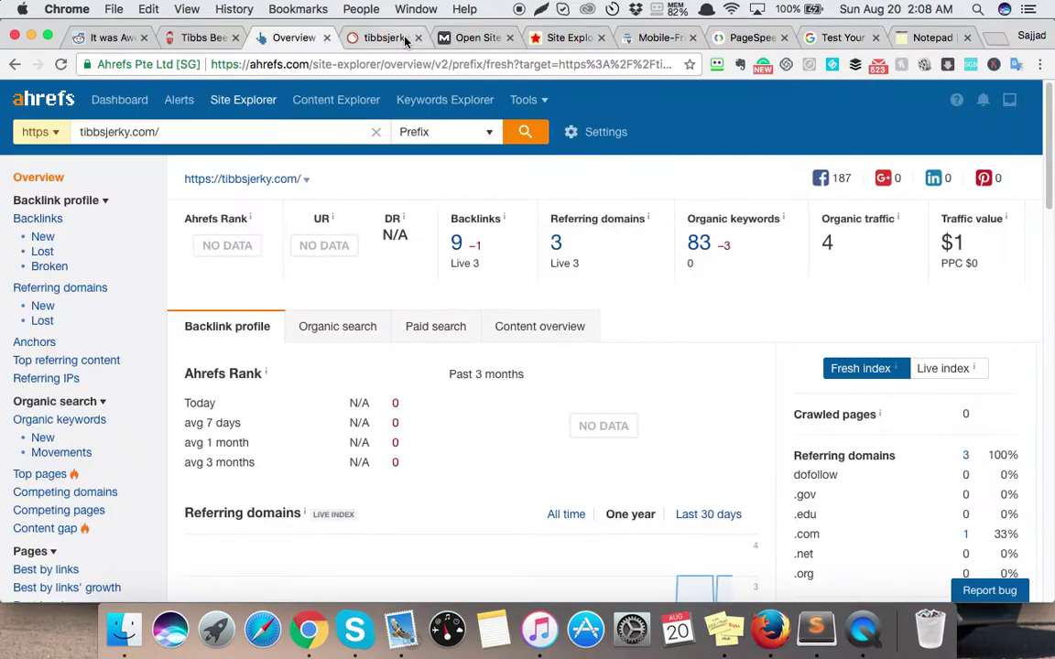
click(402, 38)
Scroll back through the Tibbs Beef Jerky site's product listings.
click(197, 38)
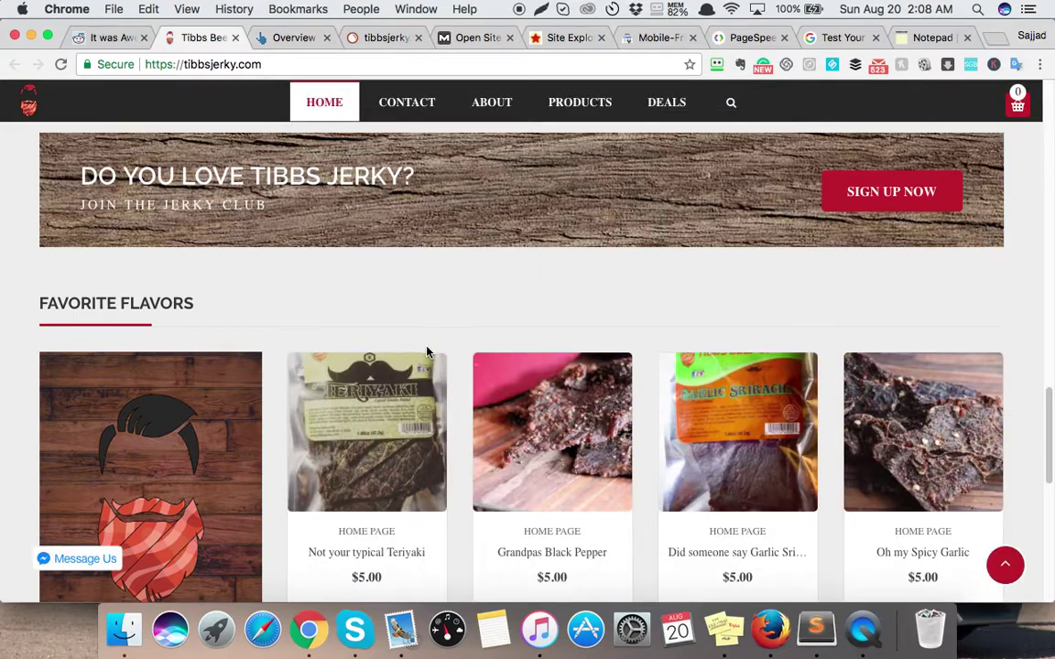
scroll(426, 350, down, 10)
scroll(443, 348, down, 3)
scroll(443, 347, up, 15)
scroll(443, 348, up, 3)
scroll(443, 348, up, 10)
scroll(443, 348, down, 8)
scroll(676, 347, down, 2)
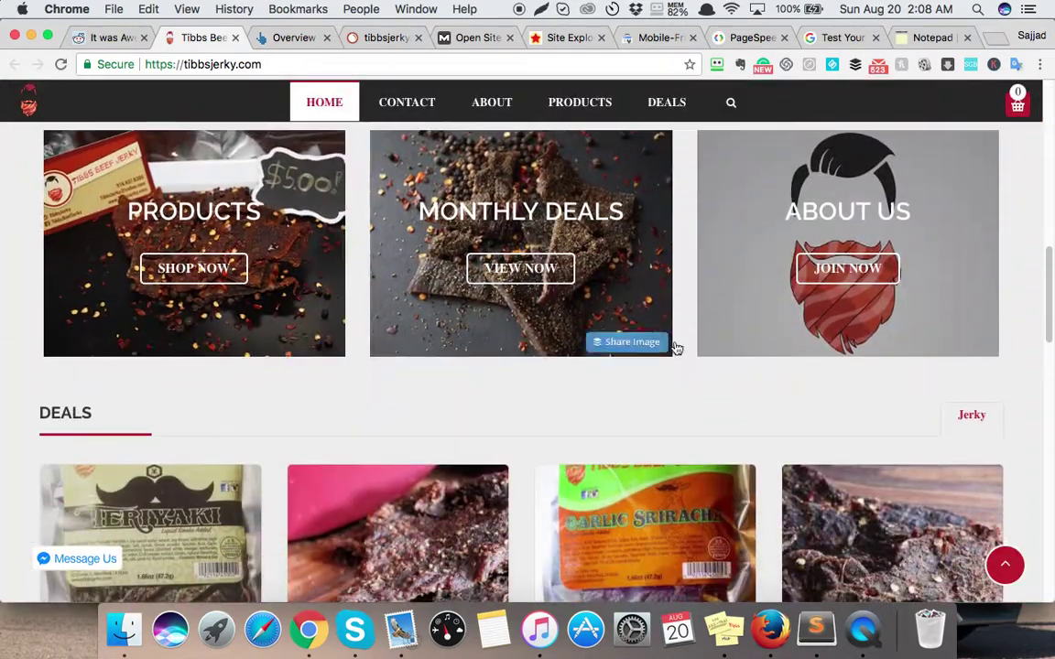
scroll(727, 313, down, 2)
scroll(740, 314, down, 5)
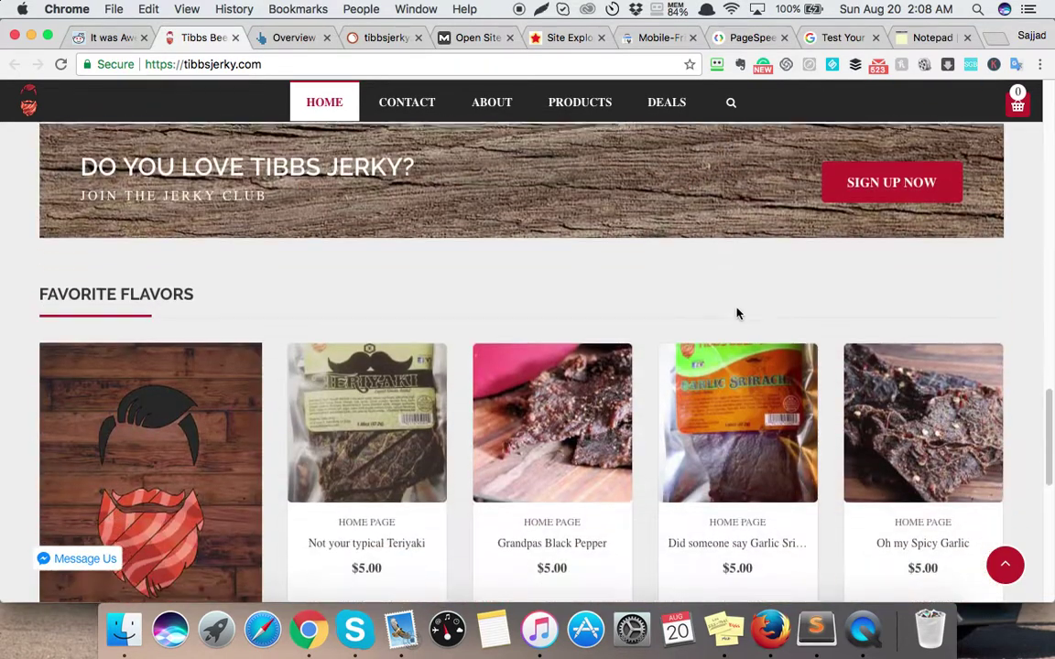
scroll(616, 252, up, 1)
scroll(622, 306, down, 3)
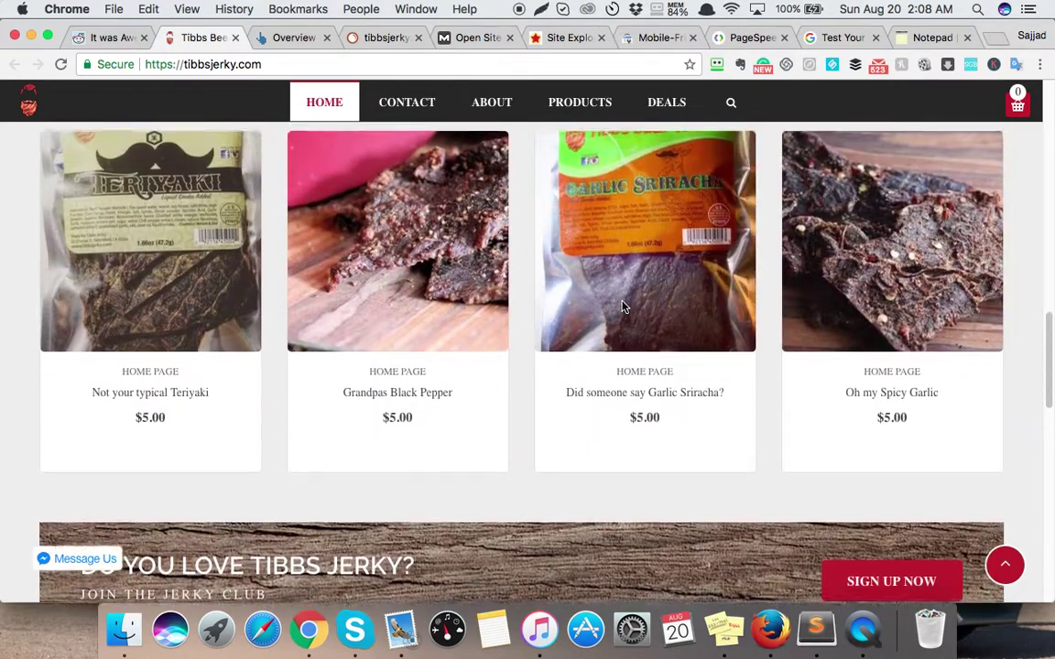
Highlight the notepad keyword line 'Tibbs, Jerky, Keto, gluten free, Beef jerky' for reference.
click(907, 38)
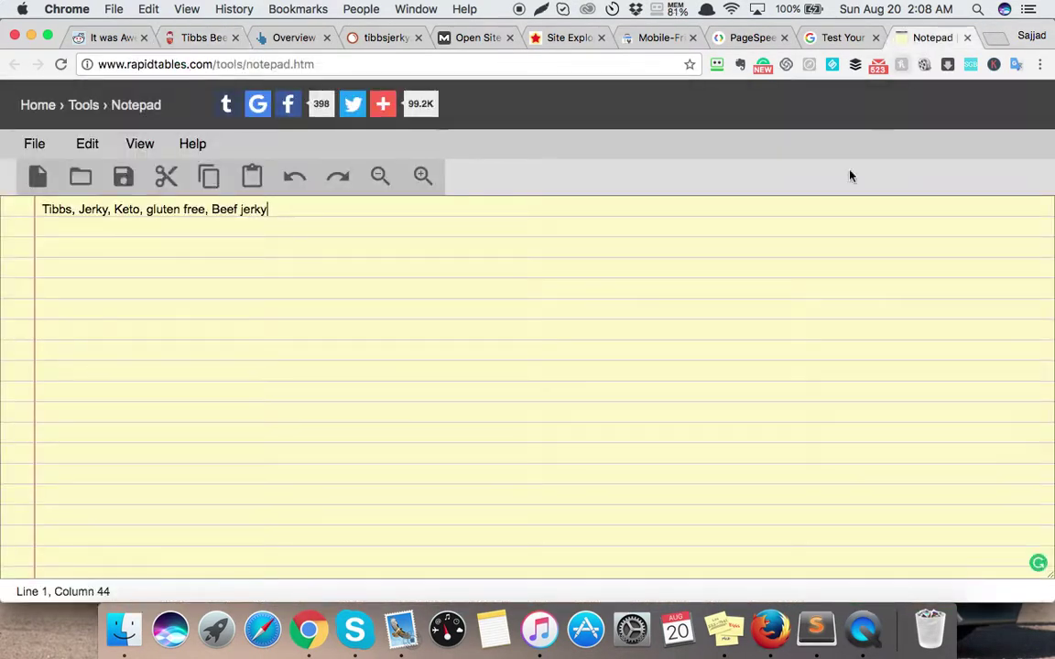
drag(291, 211, 43, 210)
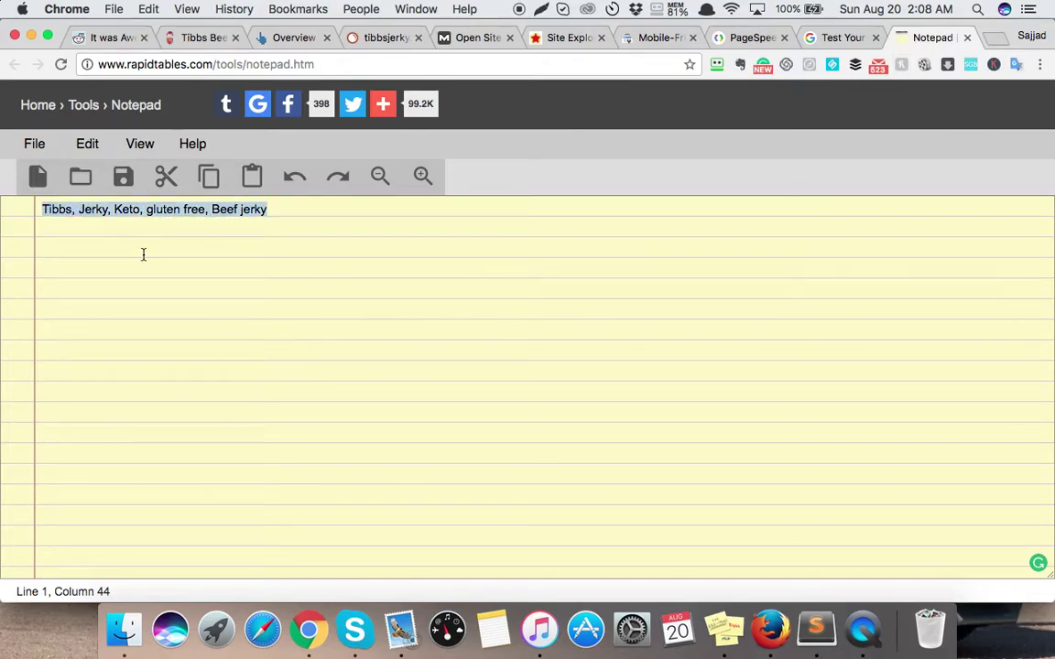
click(143, 254)
drag(292, 211, 43, 210)
click(186, 256)
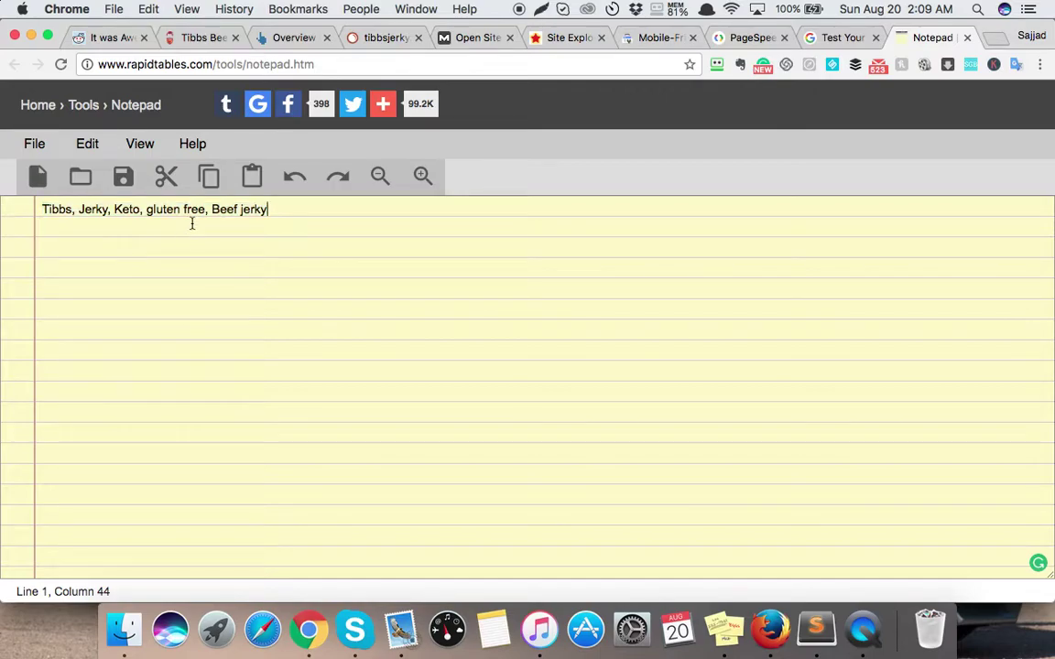
drag(285, 212, 30, 207)
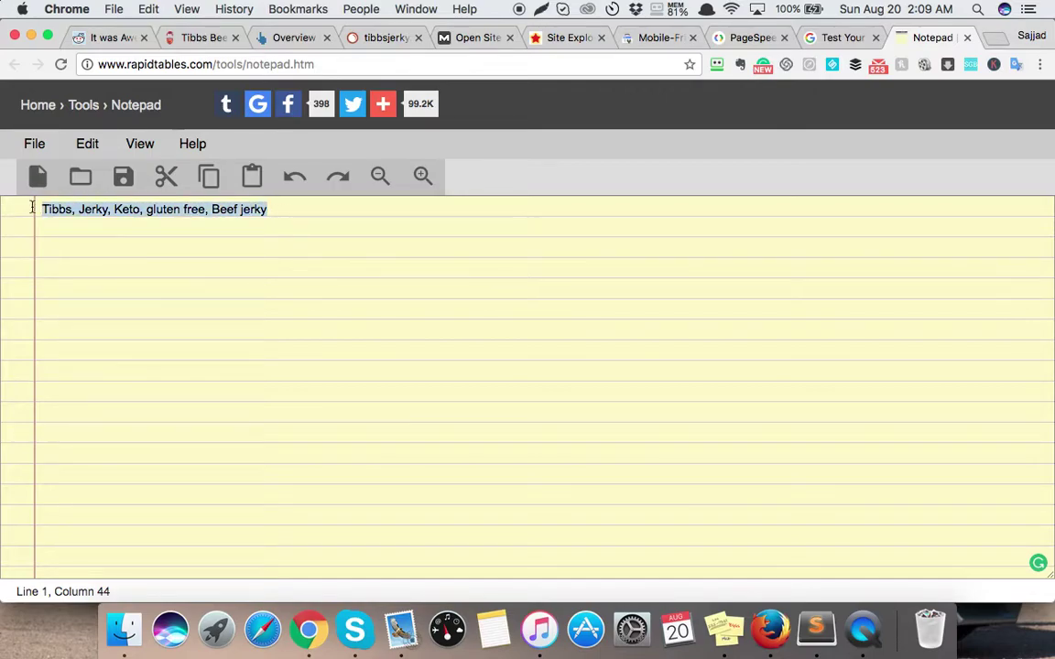
click(189, 282)
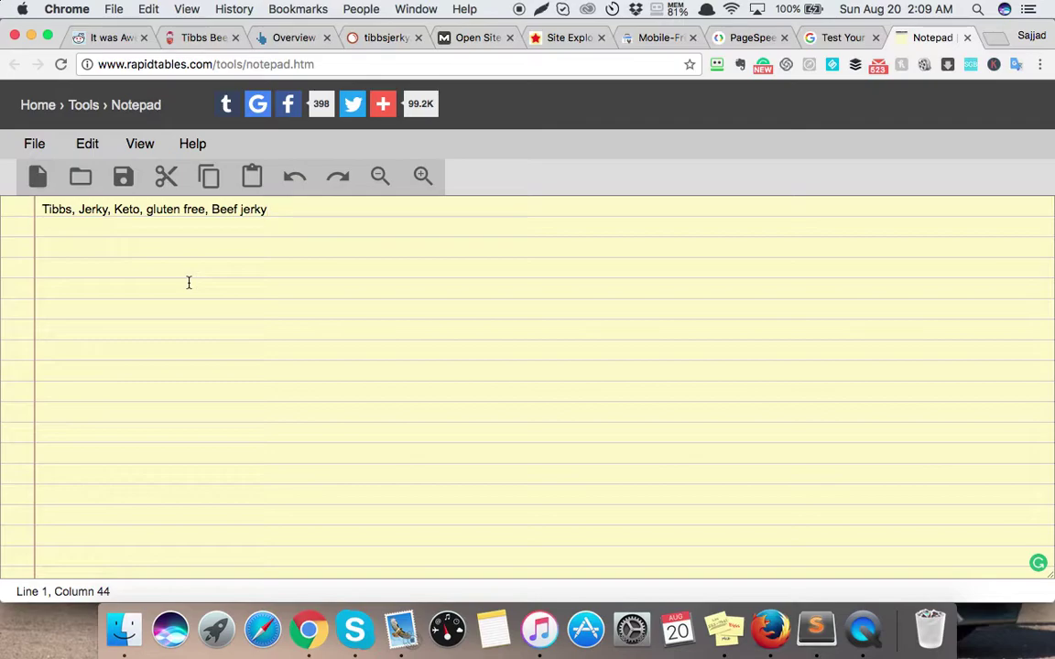
drag(267, 210, 61, 196)
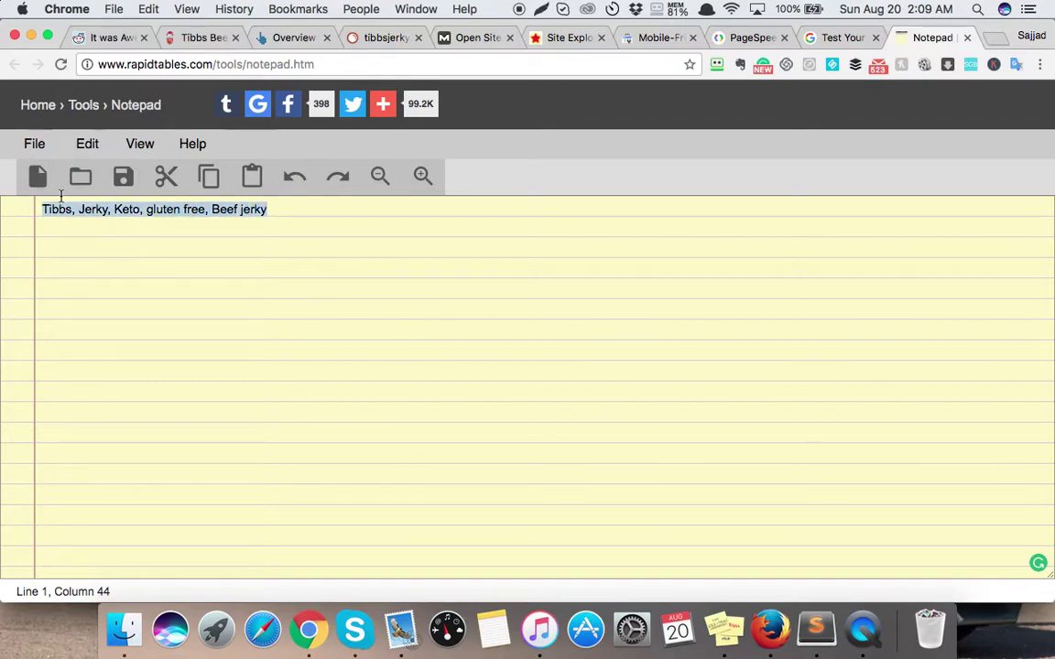
click(269, 295)
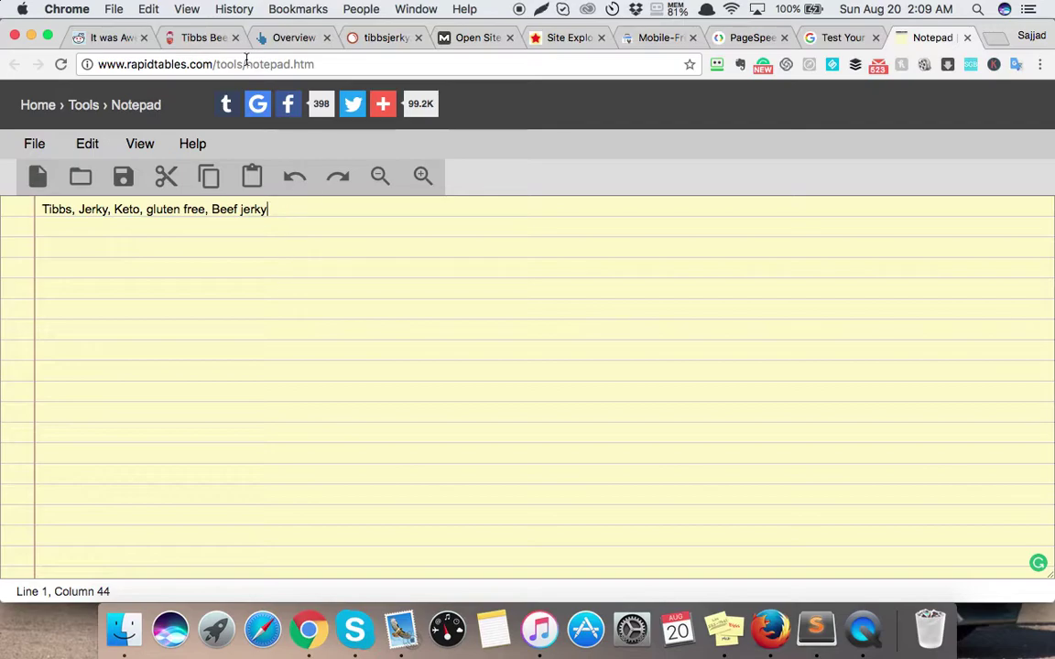
Review SEMrush's organic keywords, then pick out 'Jerky' in the notepad list.
click(334, 37)
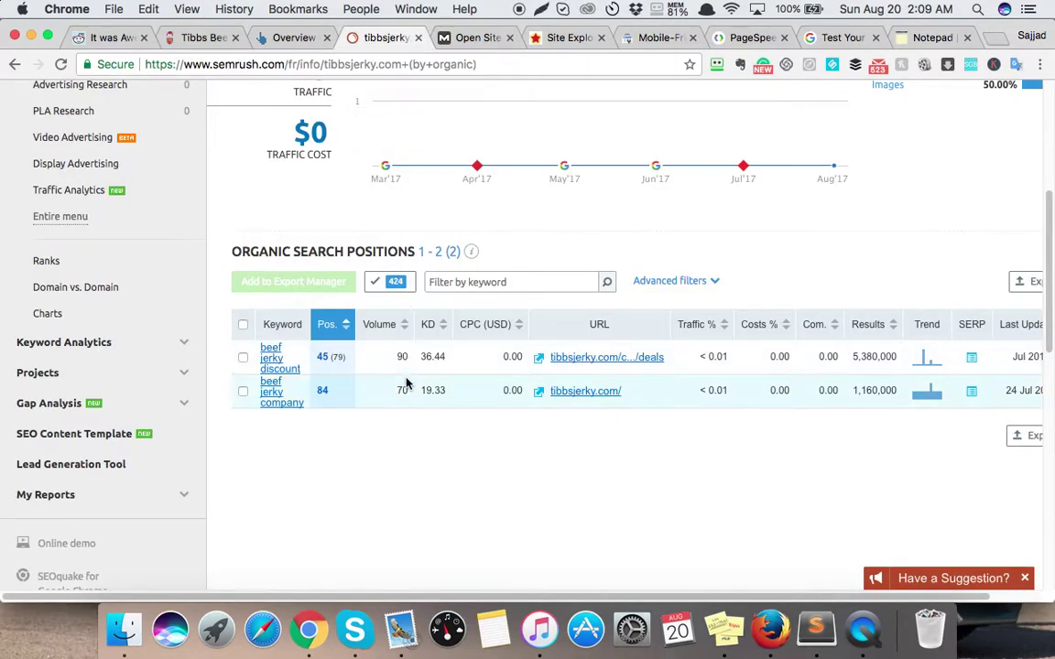
scroll(349, 386, down, 1)
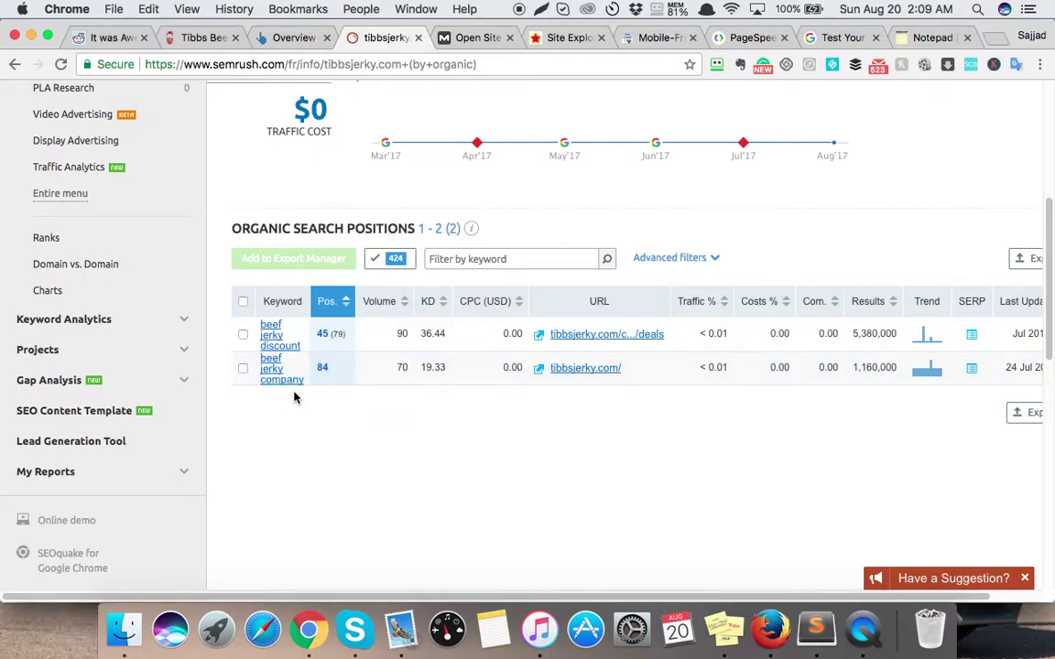
click(926, 39)
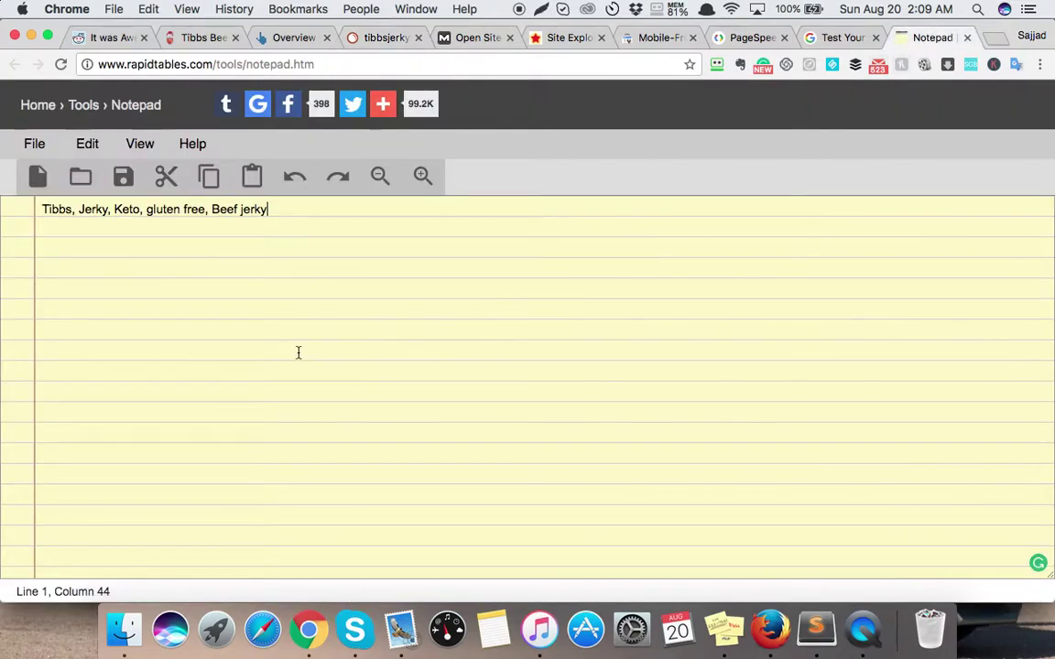
double_click(82, 210)
text(Jerky)
Highlight 'gluten free', 'Beef jerky' and 'Jerky' in the notepad list for comparison.
drag(115, 211, 205, 214)
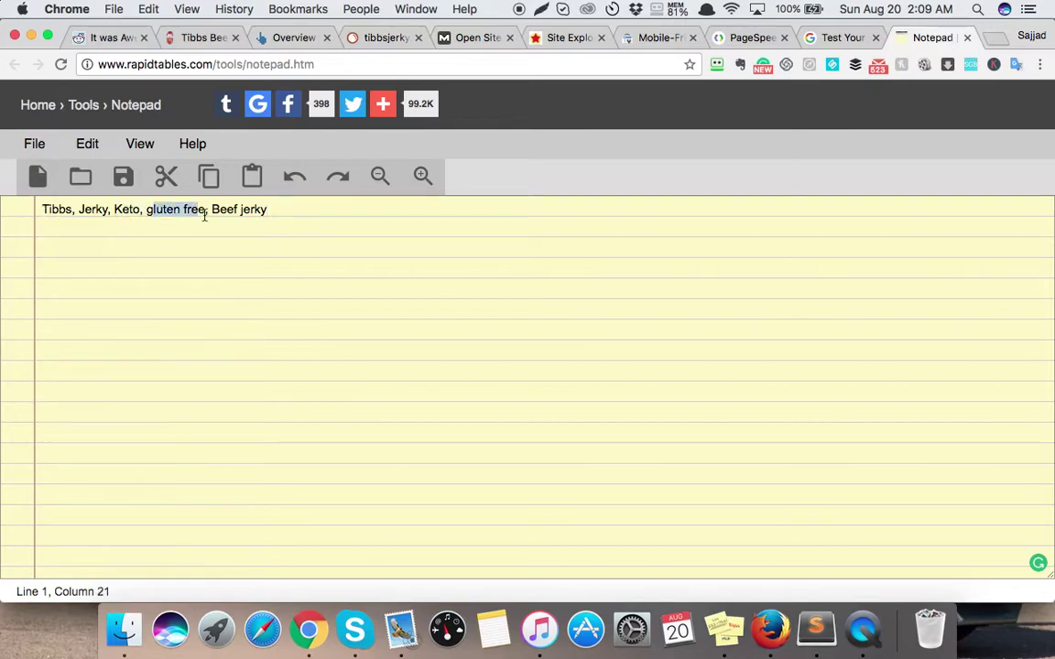
click(193, 268)
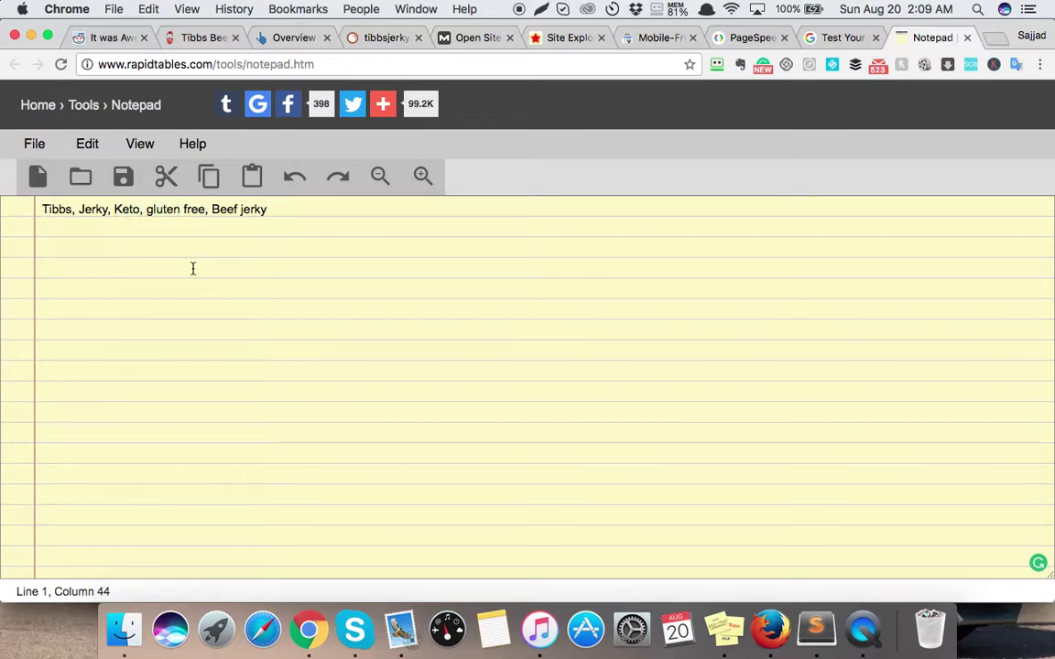
drag(278, 210, 216, 209)
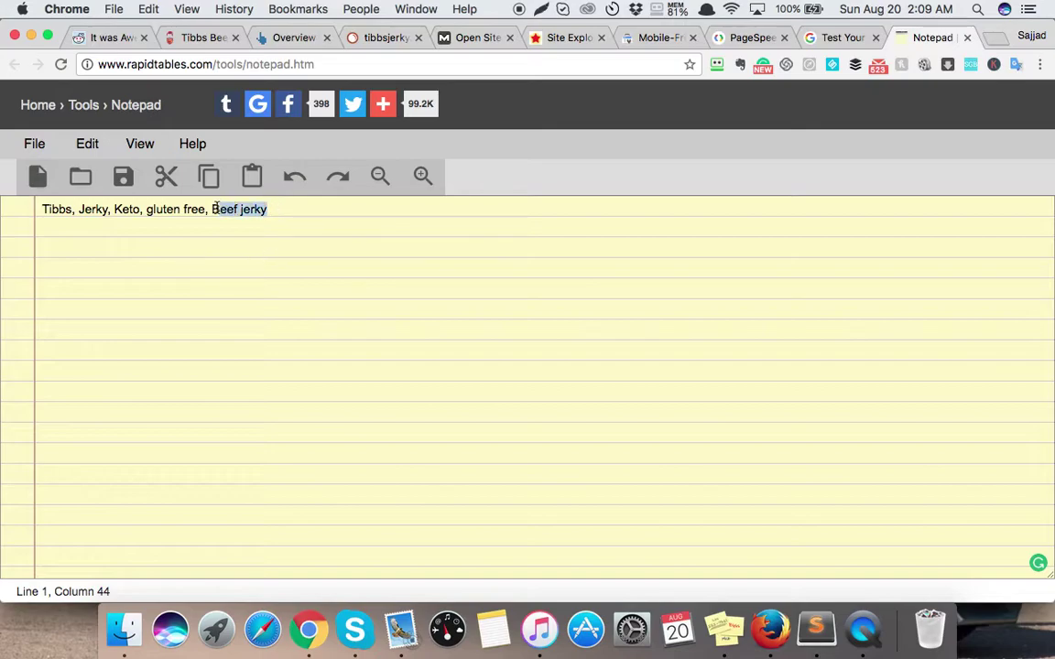
double_click(80, 210)
click(130, 228)
drag(147, 209, 206, 210)
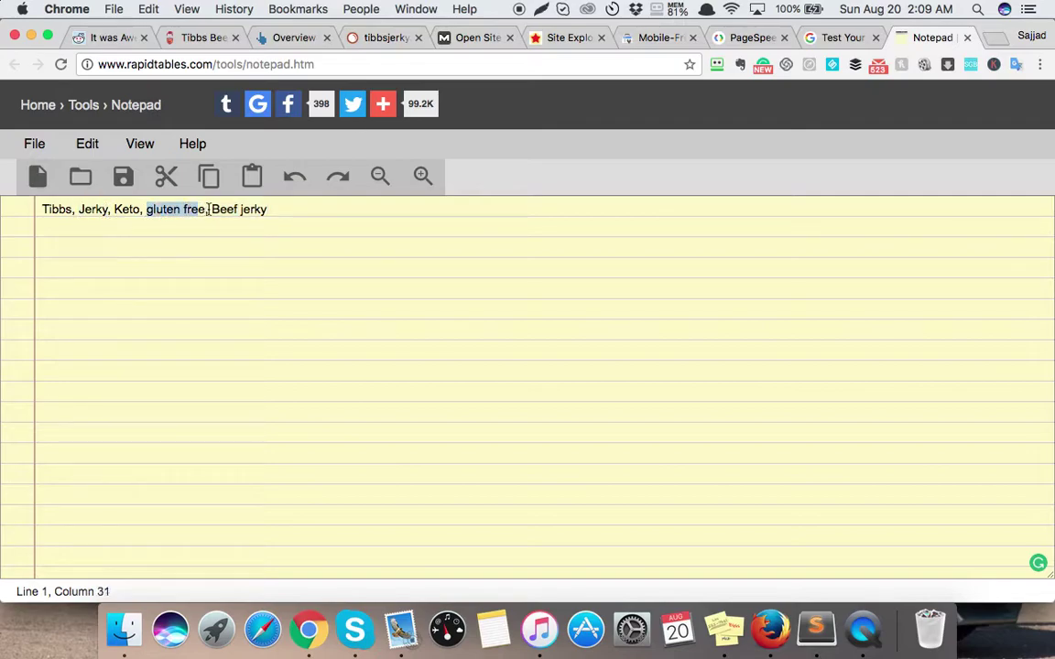
Recheck SEMrush's beef jerky discount (45) and company (84) against 'gluten free' and 'Beef jerky'.
click(371, 38)
scroll(363, 370, down, 1)
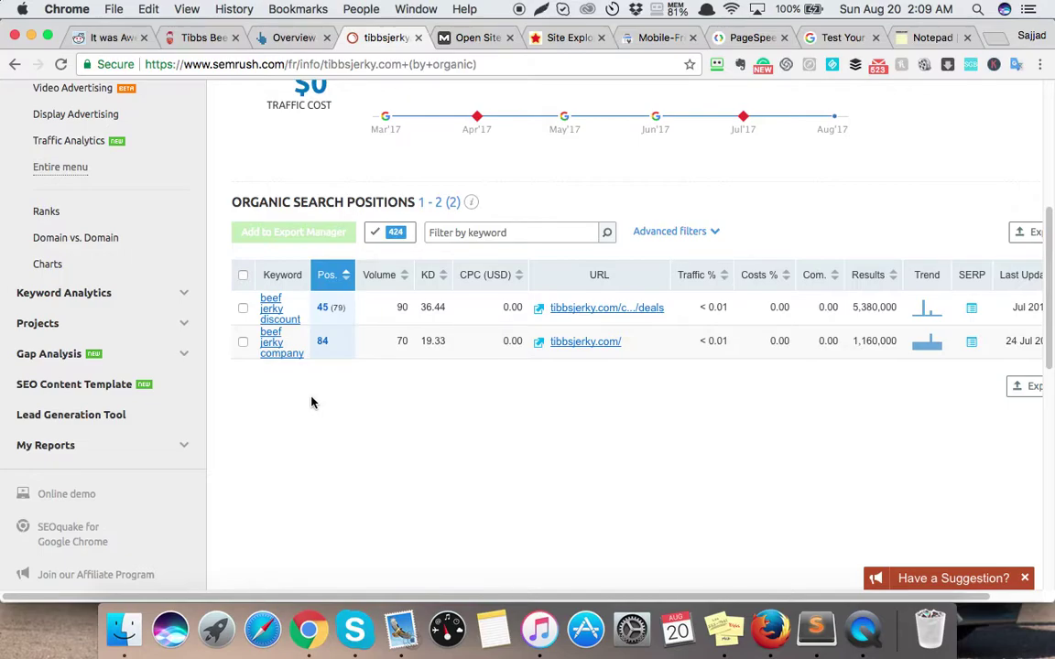
click(929, 38)
click(222, 238)
drag(212, 208, 284, 209)
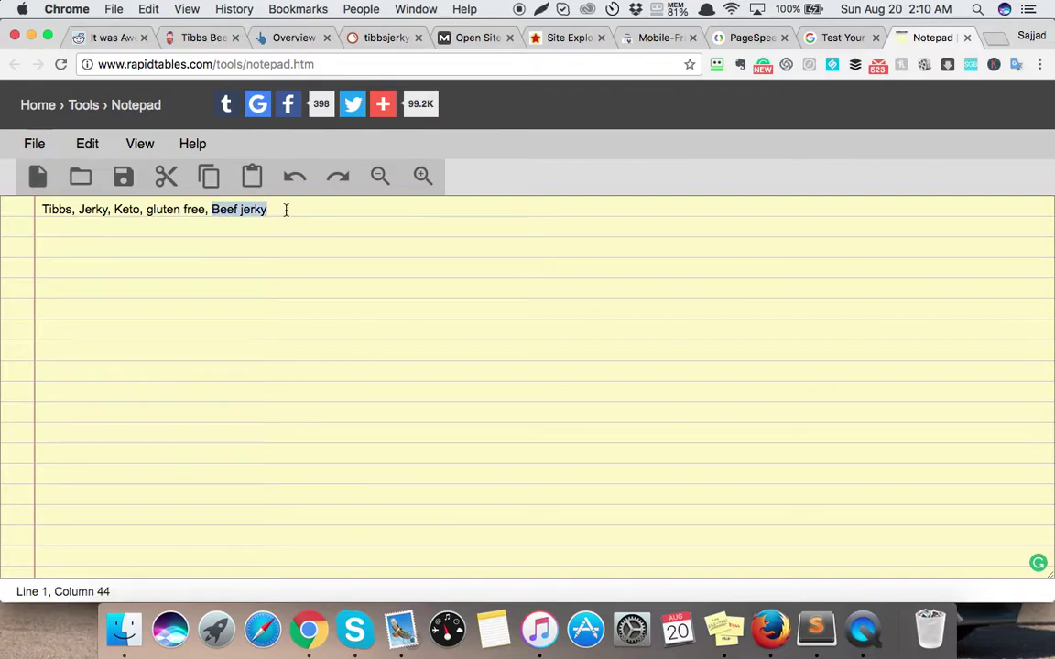
click(82, 209)
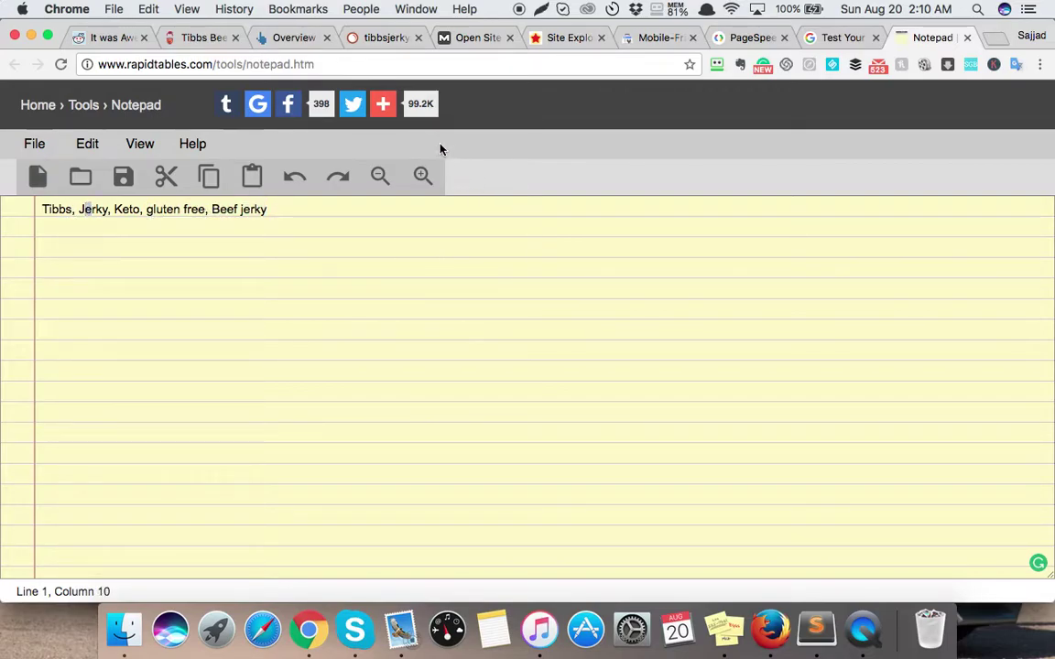
Scroll the Ahrefs overview to its backlinks and the tibbsjerky.com anchor term.
click(280, 45)
scroll(463, 315, down, 10)
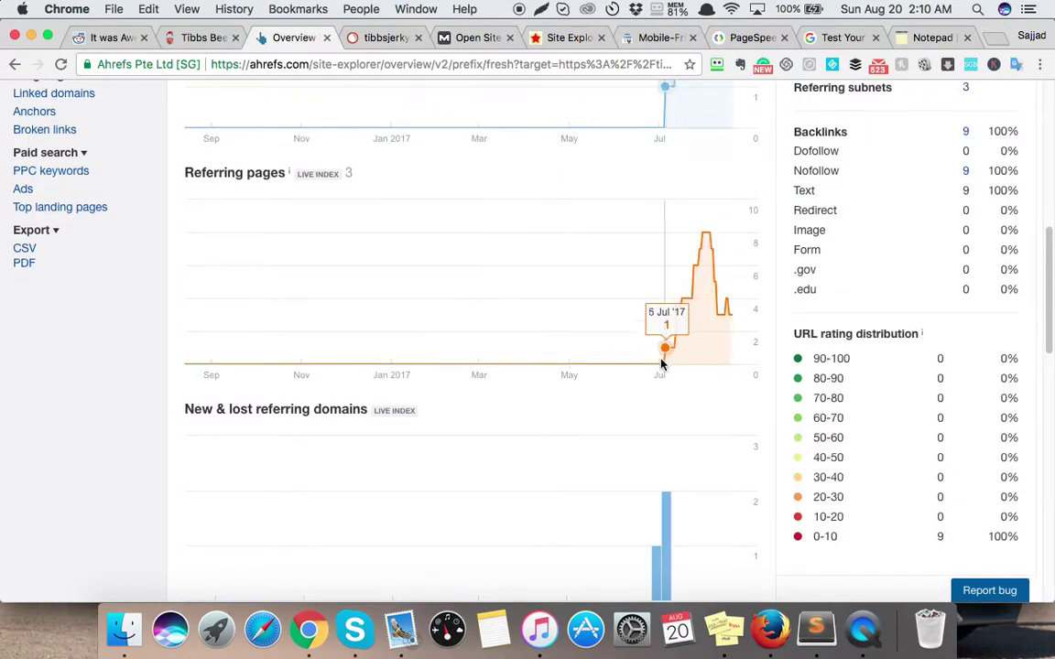
scroll(653, 370, down, 2)
scroll(652, 370, down, 2)
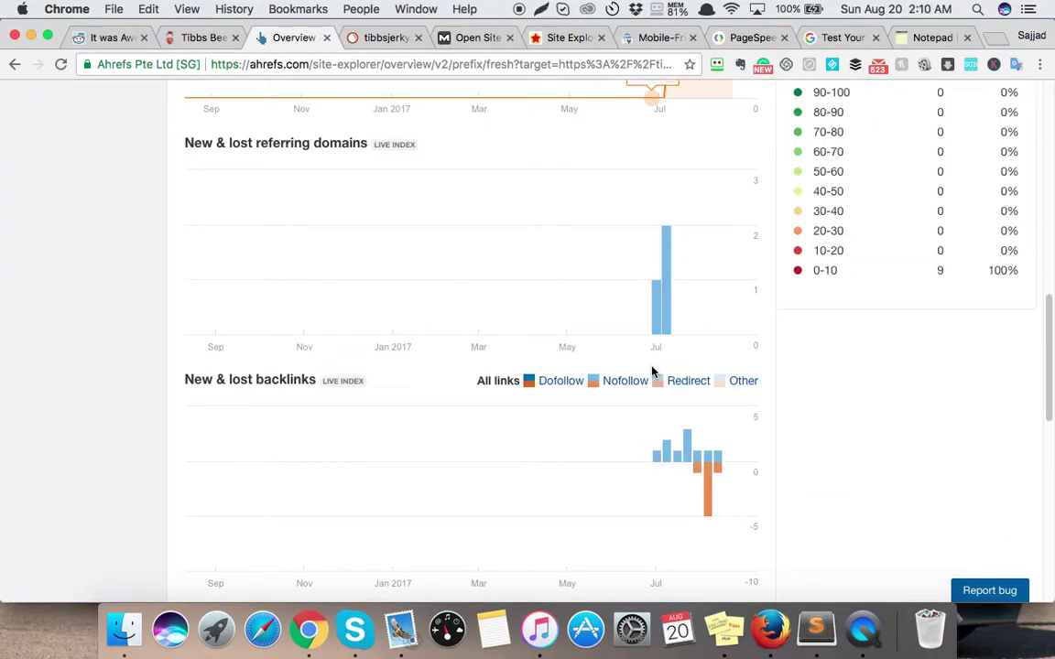
scroll(653, 370, down, 6)
scroll(653, 370, down, 3)
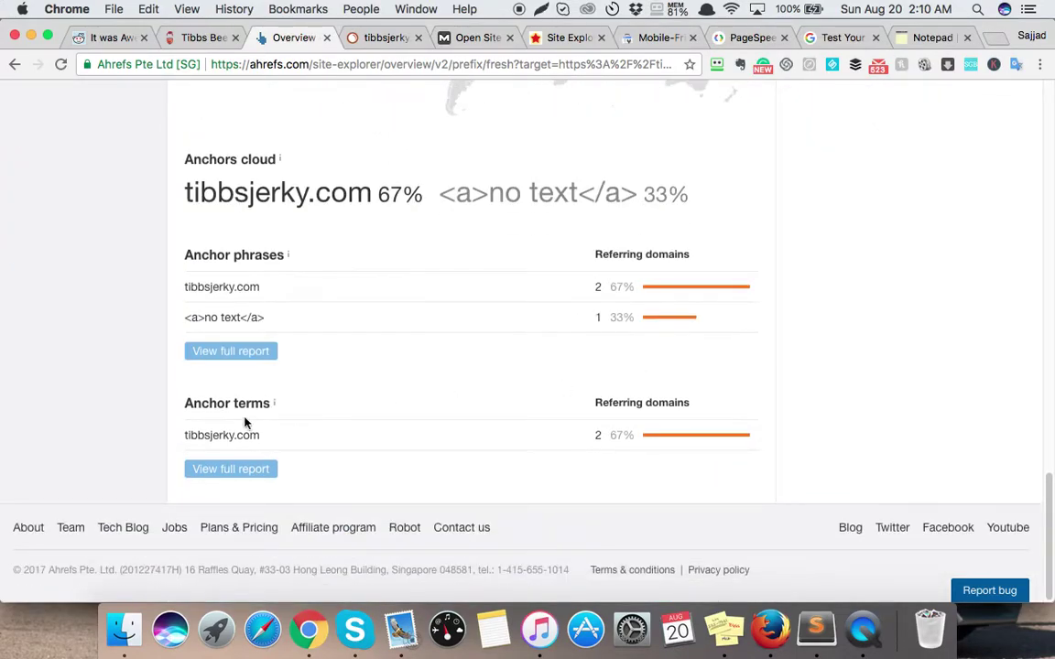
drag(195, 437, 268, 436)
click(151, 442)
Look over the referring domains and countries, then return to the SEMrush organic positions.
scroll(395, 362, up, 5)
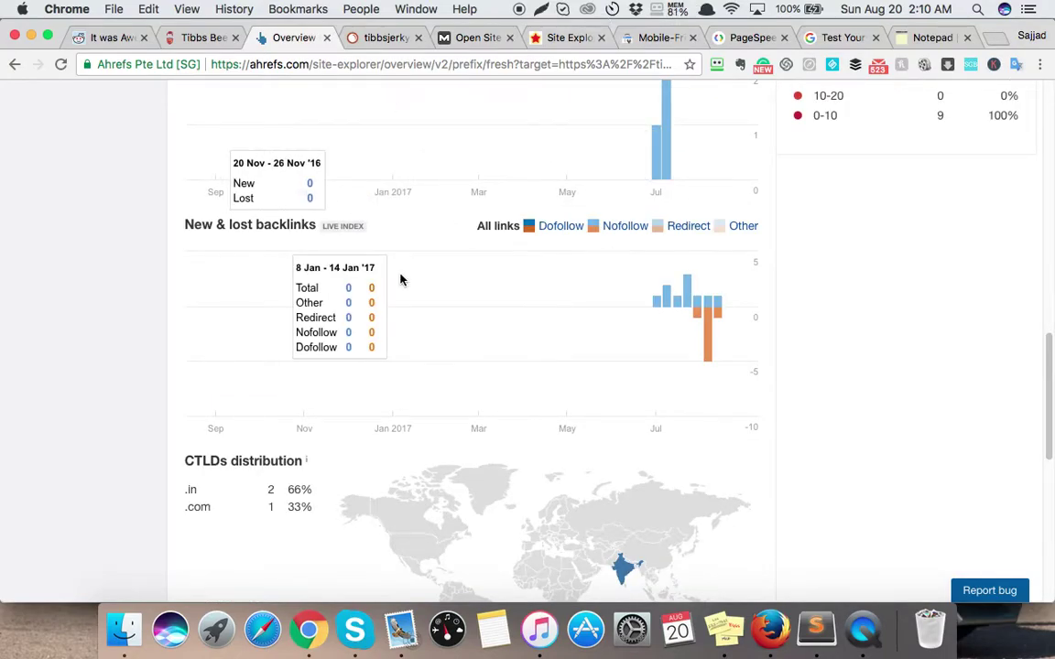
scroll(348, 508, down, 4)
scroll(273, 487, down, 2)
scroll(504, 341, up, 10)
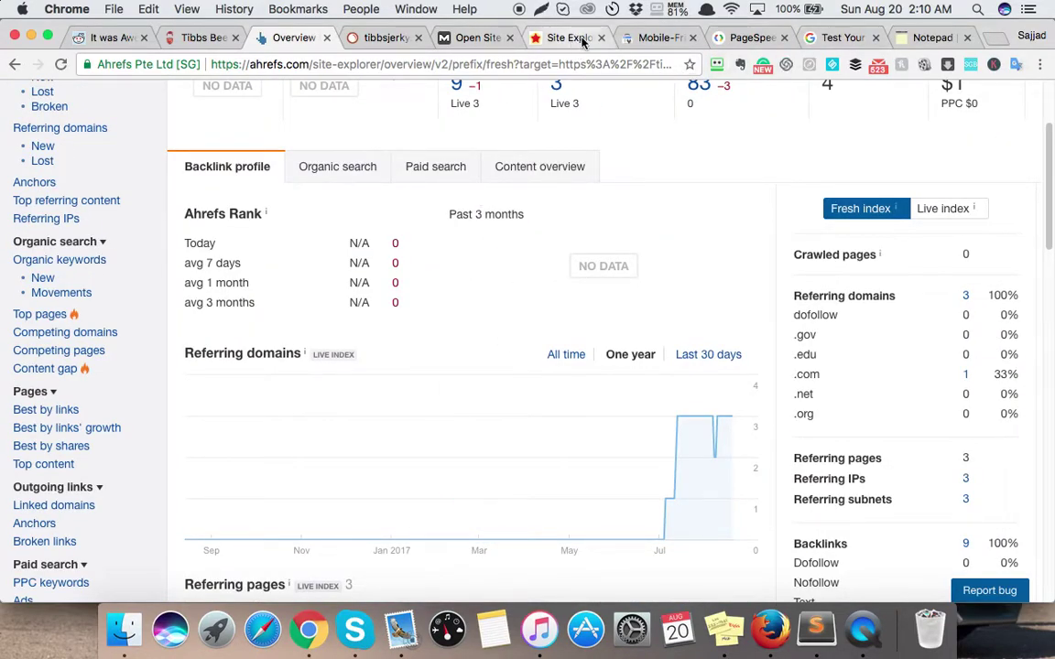
click(379, 40)
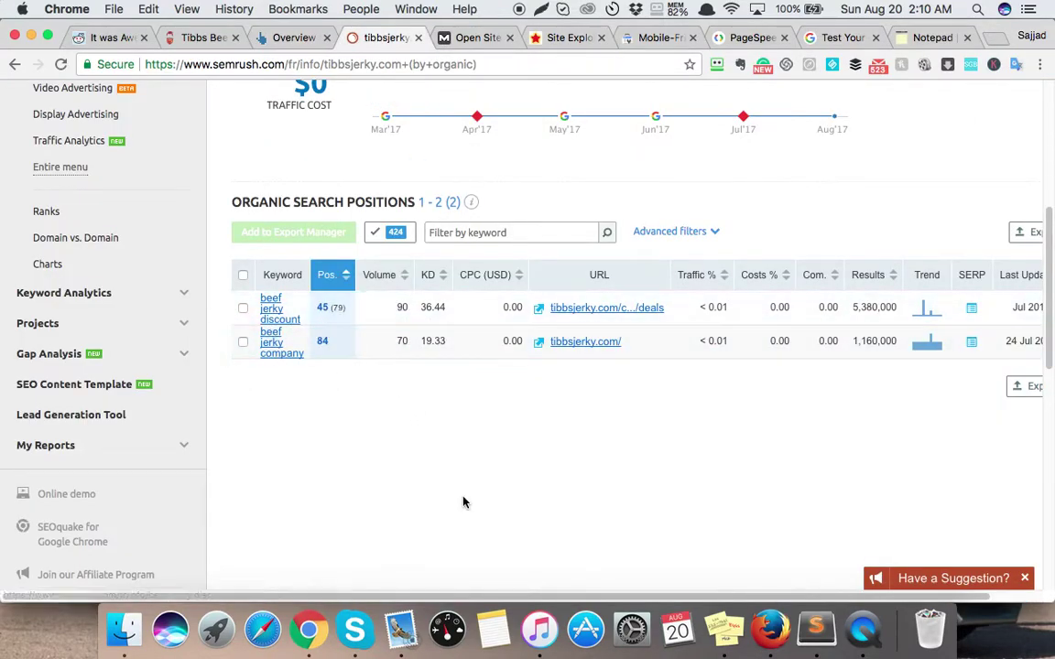
Check Moz Open Site Explorer's authority of 1 and no links for tibbsjerky.com.
click(472, 38)
scroll(489, 384, down, 2)
scroll(489, 384, down, 4)
scroll(512, 380, up, 6)
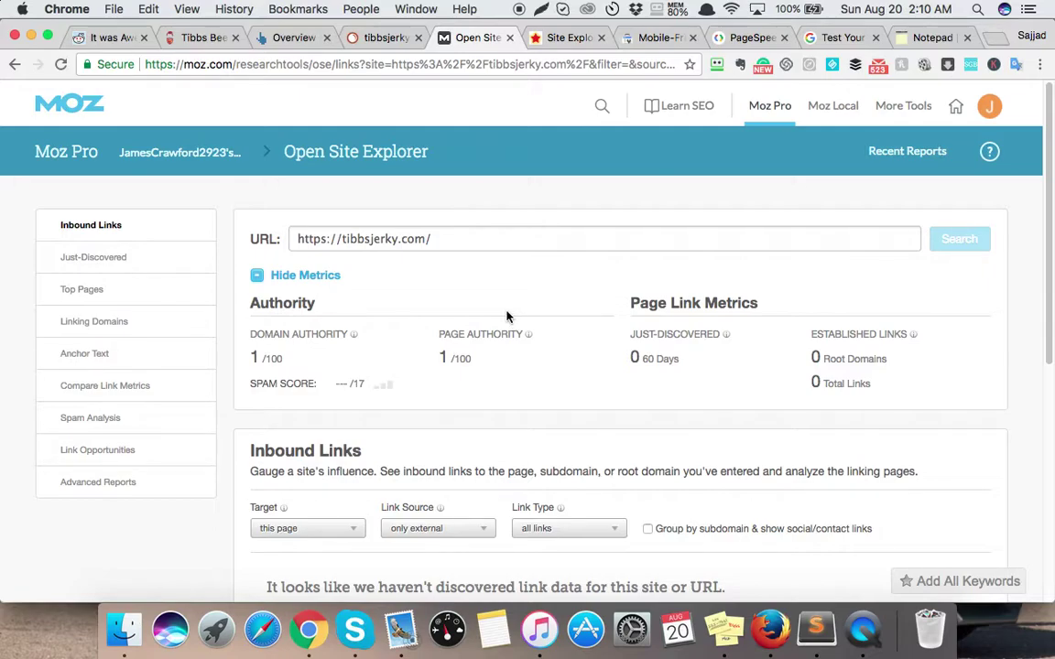
Run the Majestic lookup for tibbsjerky.com, showing zero Trust Flow and backlinks.
click(555, 38)
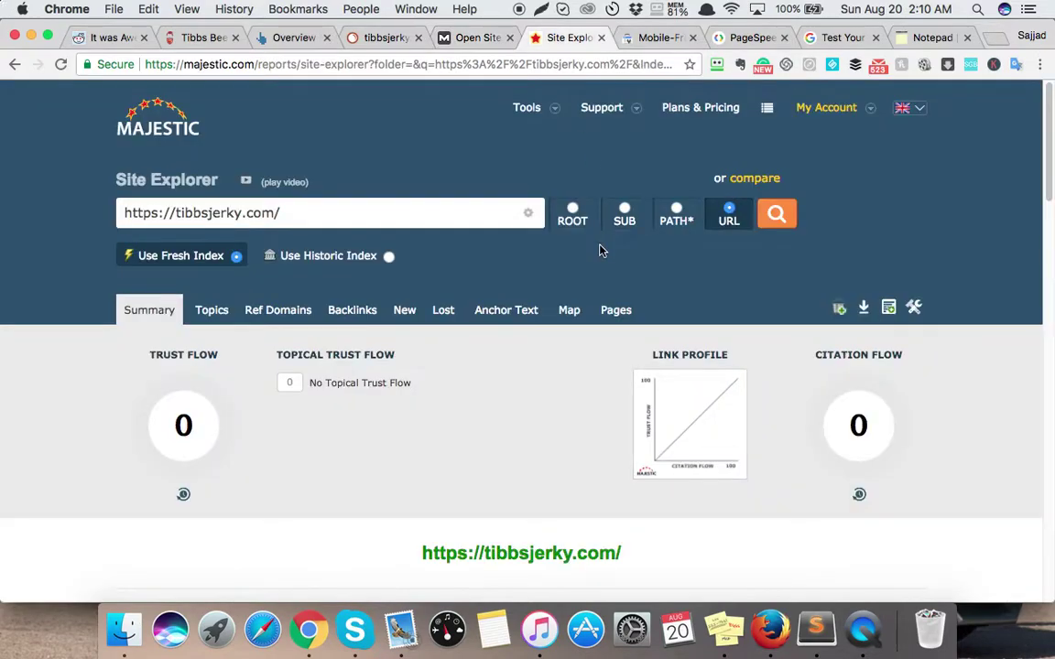
click(776, 213)
scroll(659, 330, down, 5)
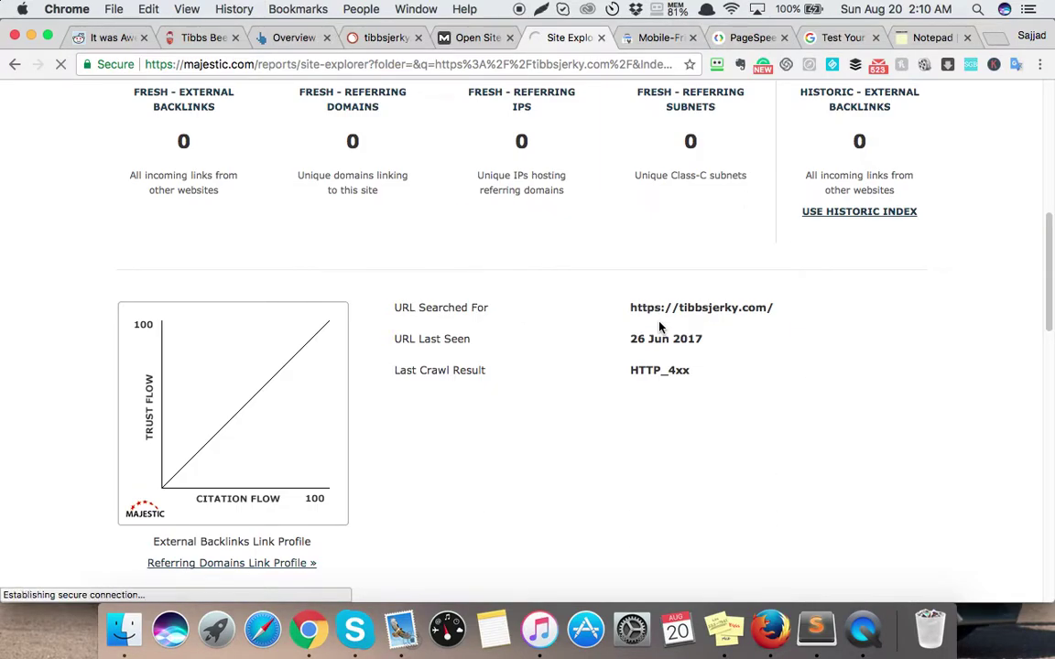
scroll(657, 328, down, 5)
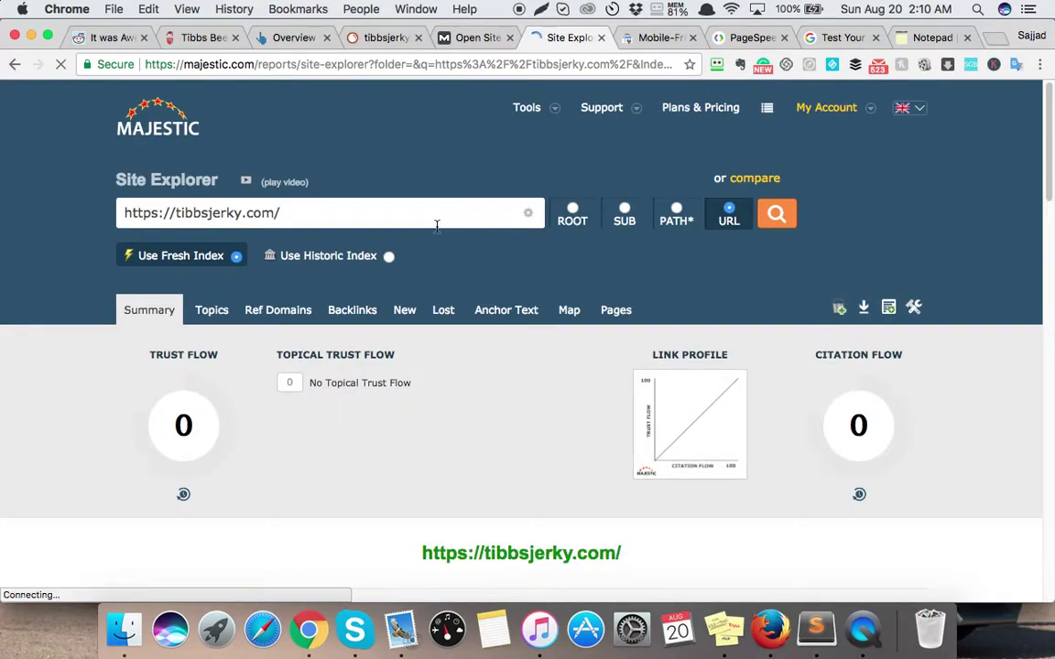
Review tibbsjerky.com's Ahrefs overview (83 organic keywords, 9 backlinks) down to the anchors, then return to SEMrush.
click(291, 38)
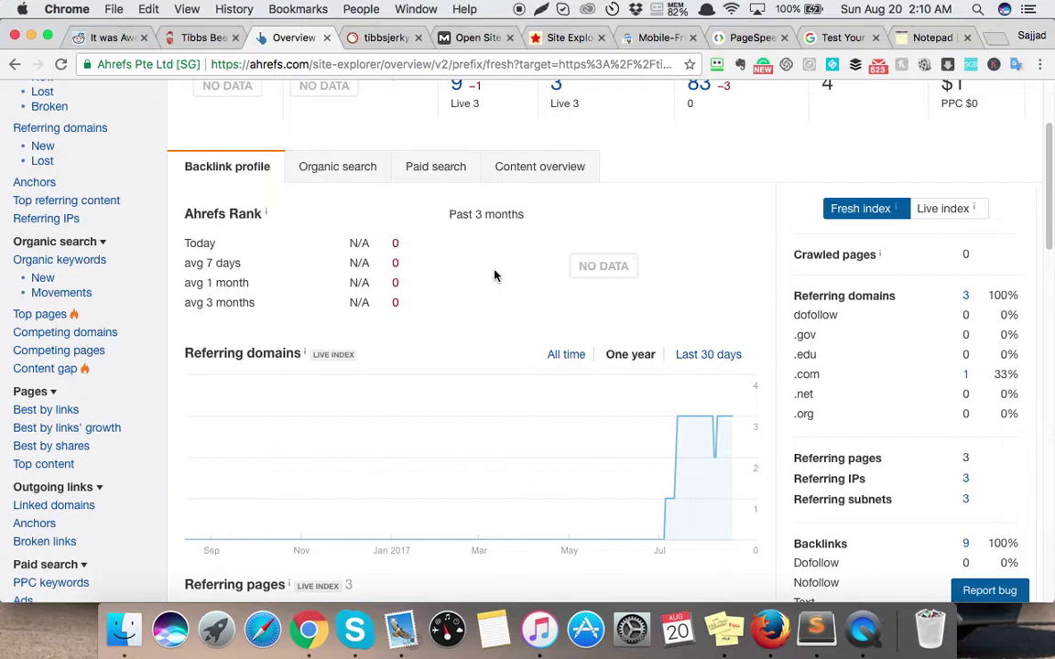
scroll(549, 311, down, 5)
scroll(632, 385, down, 3)
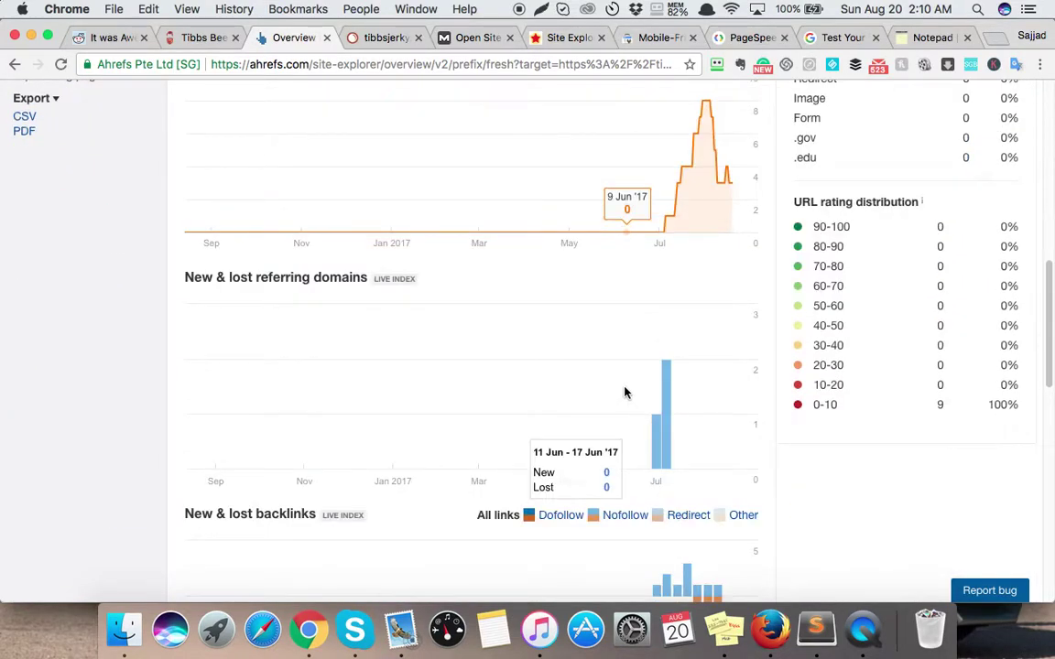
scroll(623, 392, down, 5)
scroll(667, 437, down, 2)
scroll(803, 407, down, 2)
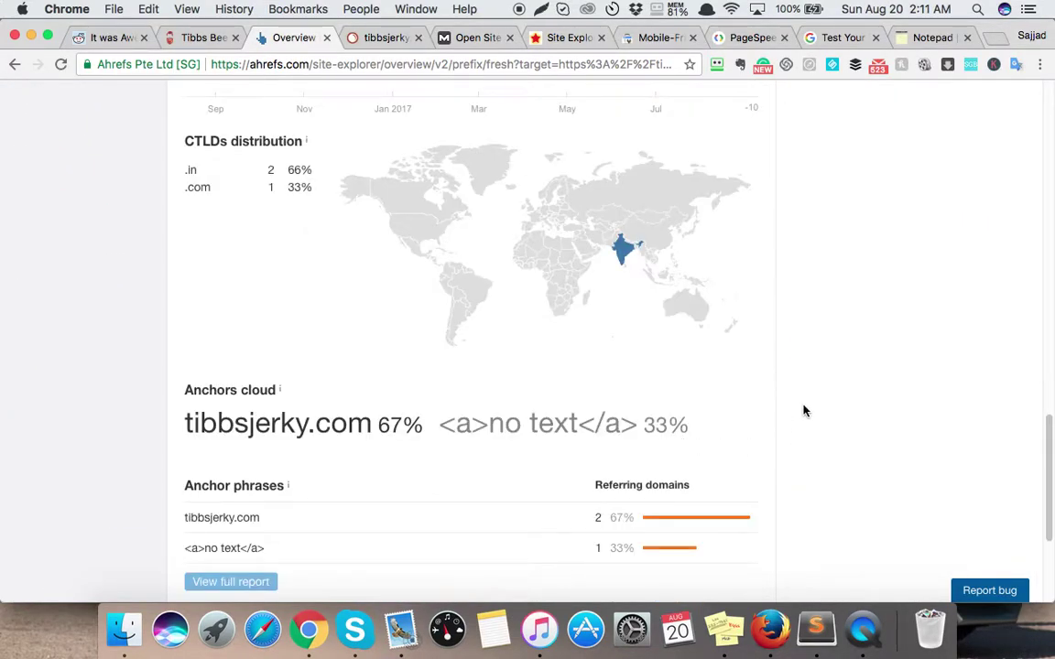
scroll(803, 396, down, 3)
scroll(803, 396, down, 2)
scroll(797, 392, up, 5)
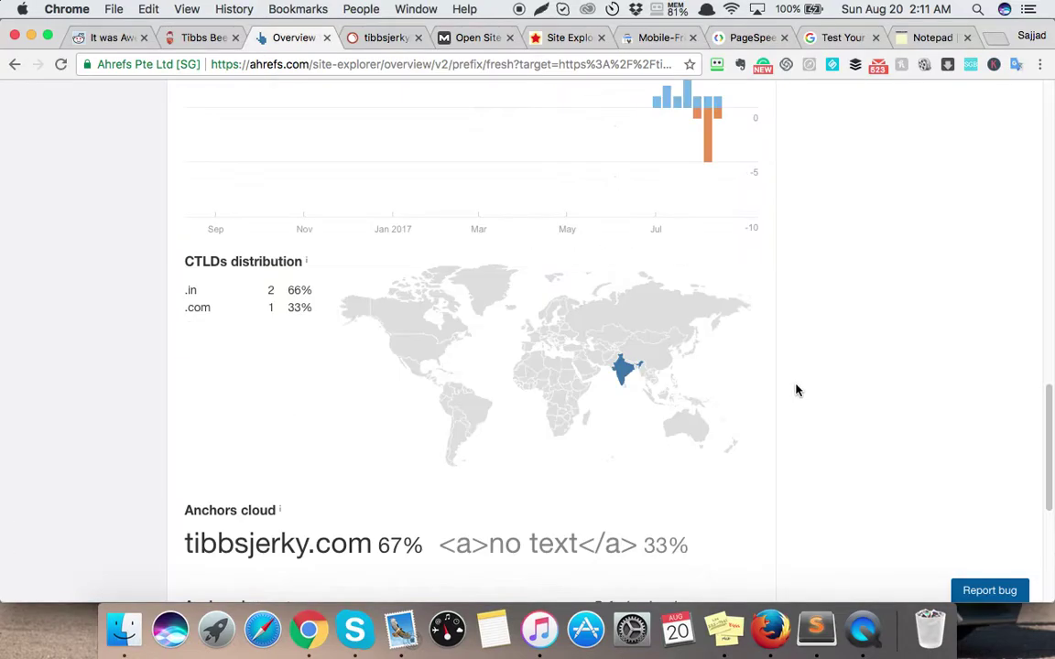
scroll(787, 376, up, 10)
scroll(815, 371, up, 5)
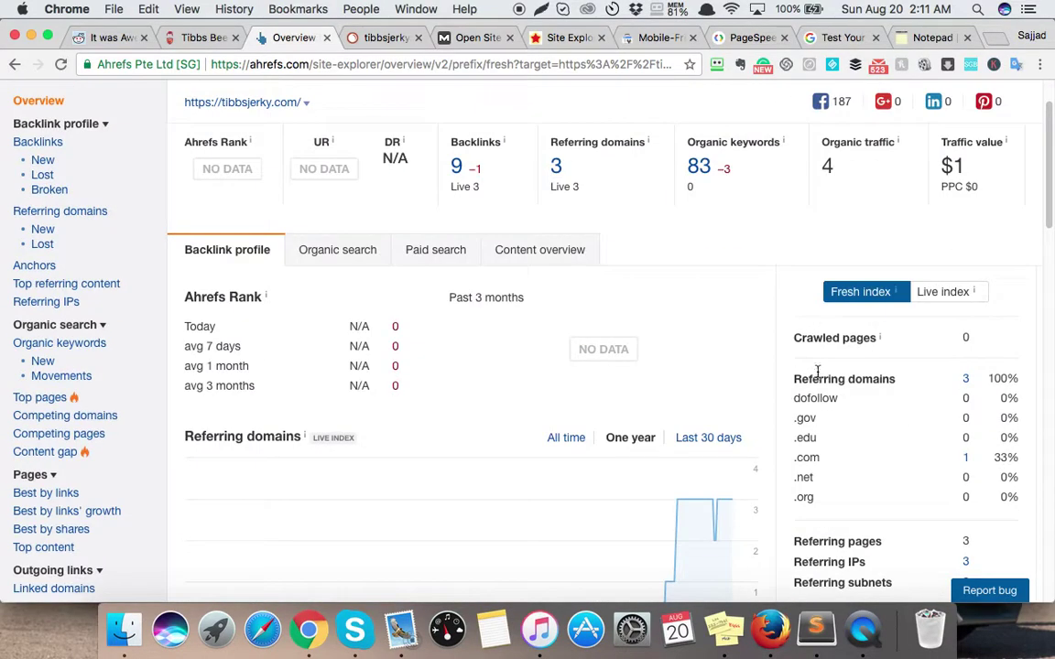
scroll(787, 357, up, 2)
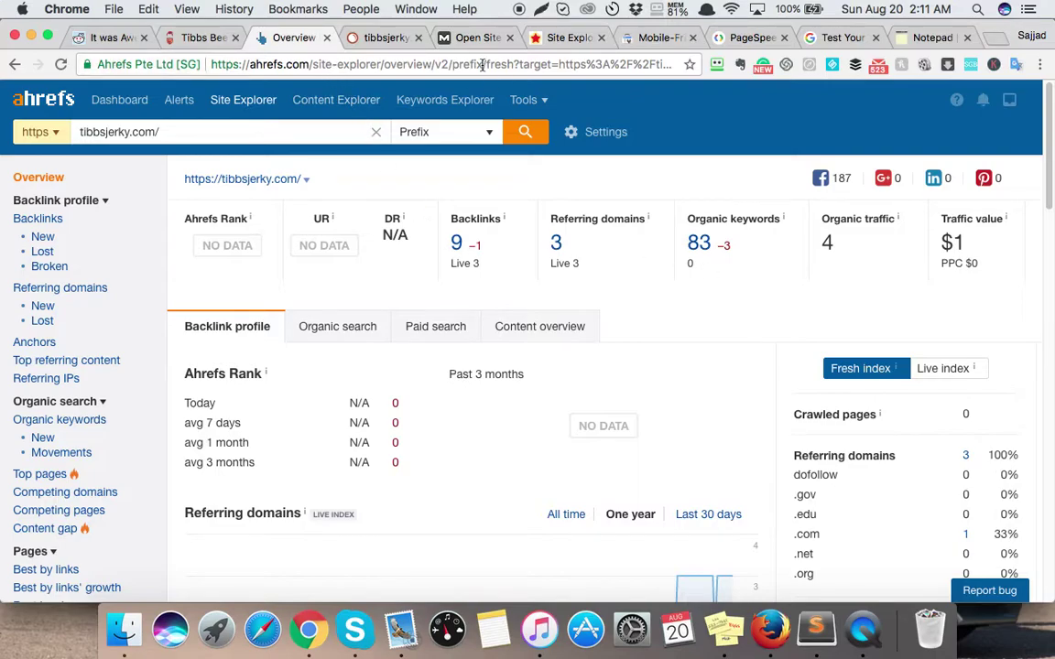
click(384, 37)
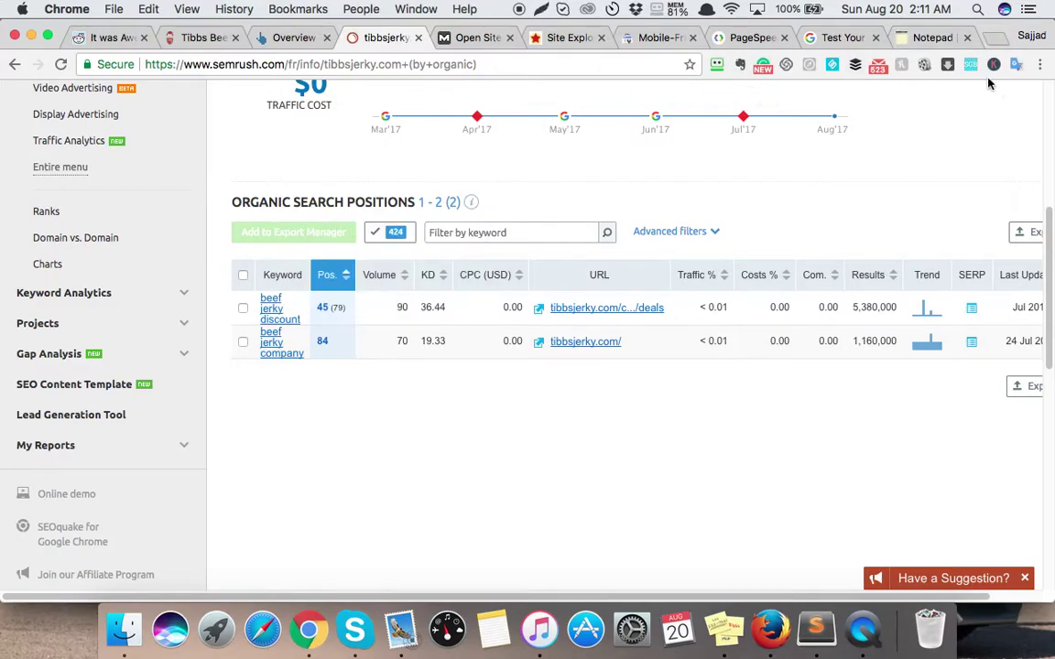
Revisit the notepad keyword line 'Tibbs, Jerky, Keto, gluten free, Beef jerky', then go back to SEMrush.
click(934, 38)
drag(287, 208, 30, 213)
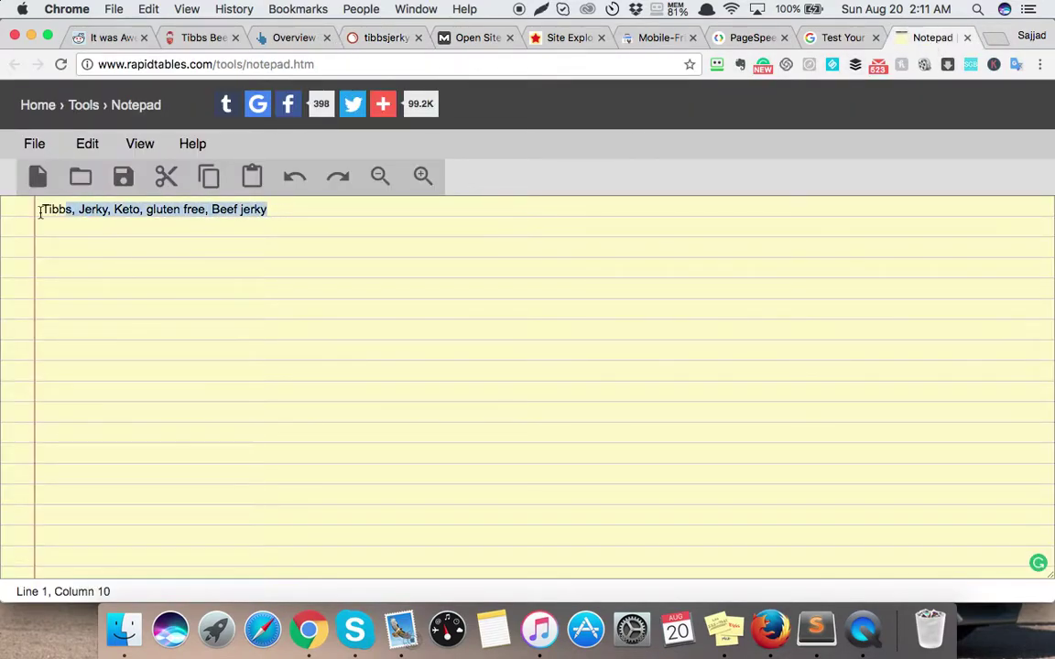
key(super+c)
click(545, 305)
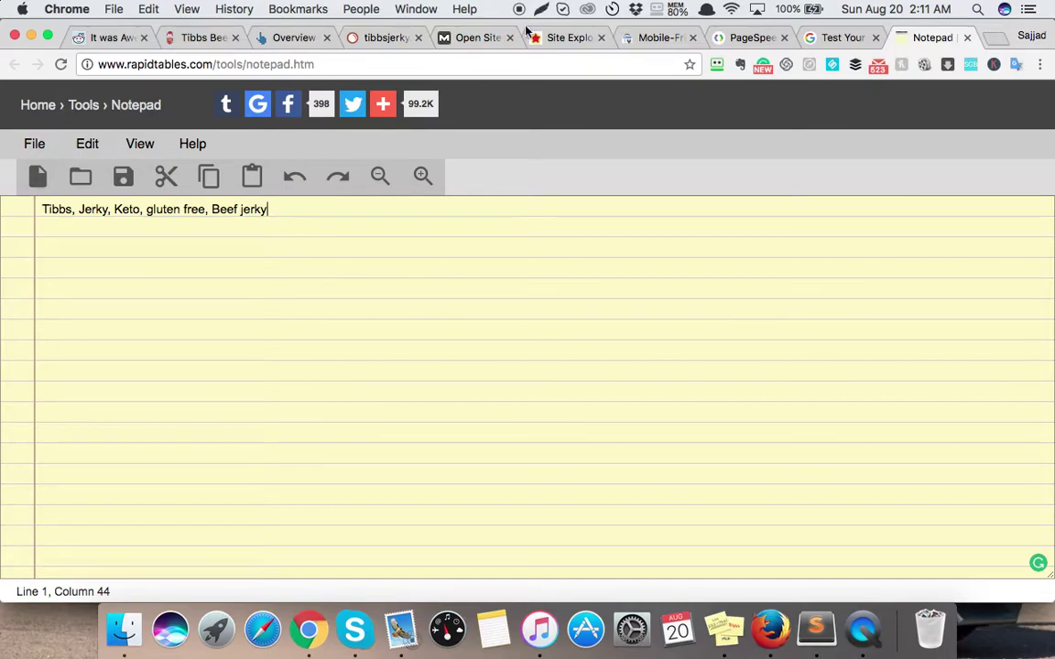
click(471, 38)
Recheck the SEMrush organic positions and the Ahrefs backlink overview for tibbsjerky.com.
click(371, 38)
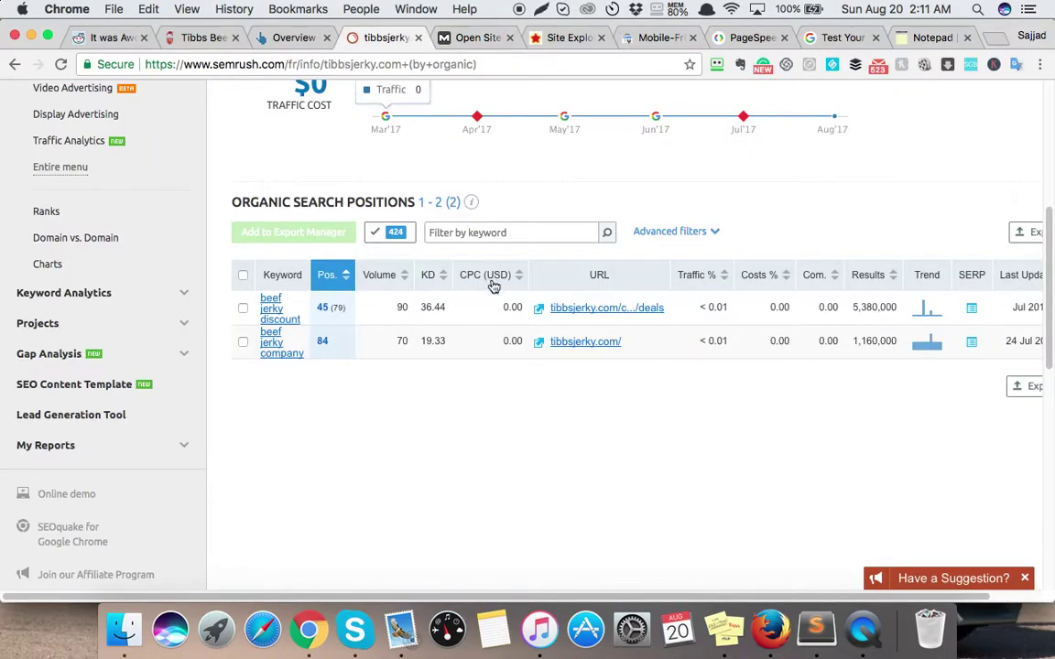
scroll(334, 260, down, 3)
scroll(334, 260, up, 5)
click(292, 38)
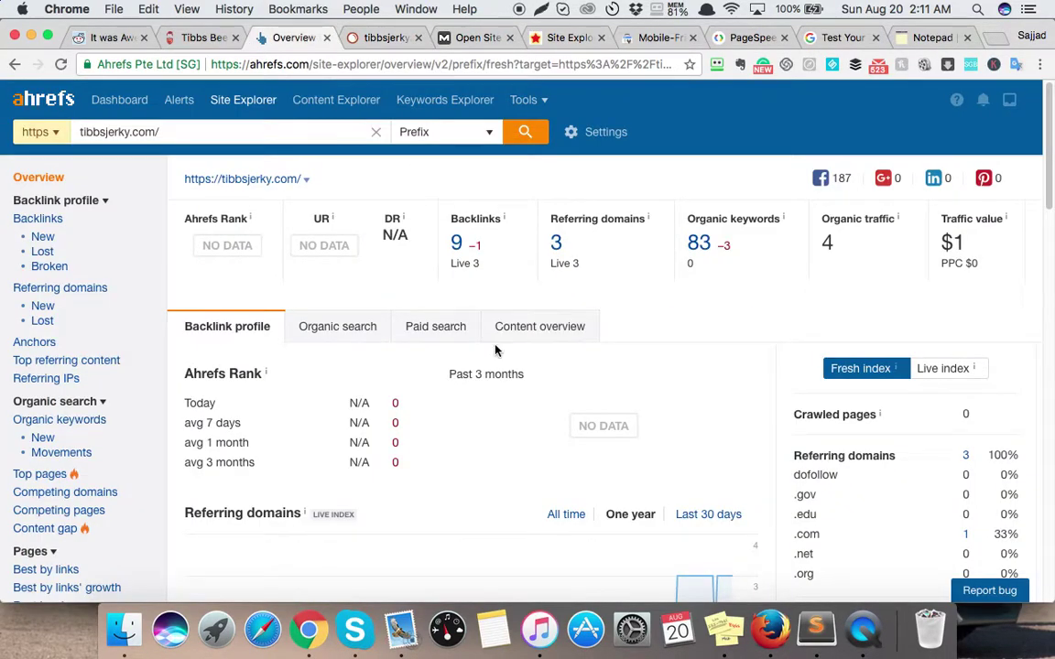
scroll(497, 335, down, 5)
Check Majestic's zero backlink stats, then bring up the Tibbs Beef Jerky homepage.
click(567, 37)
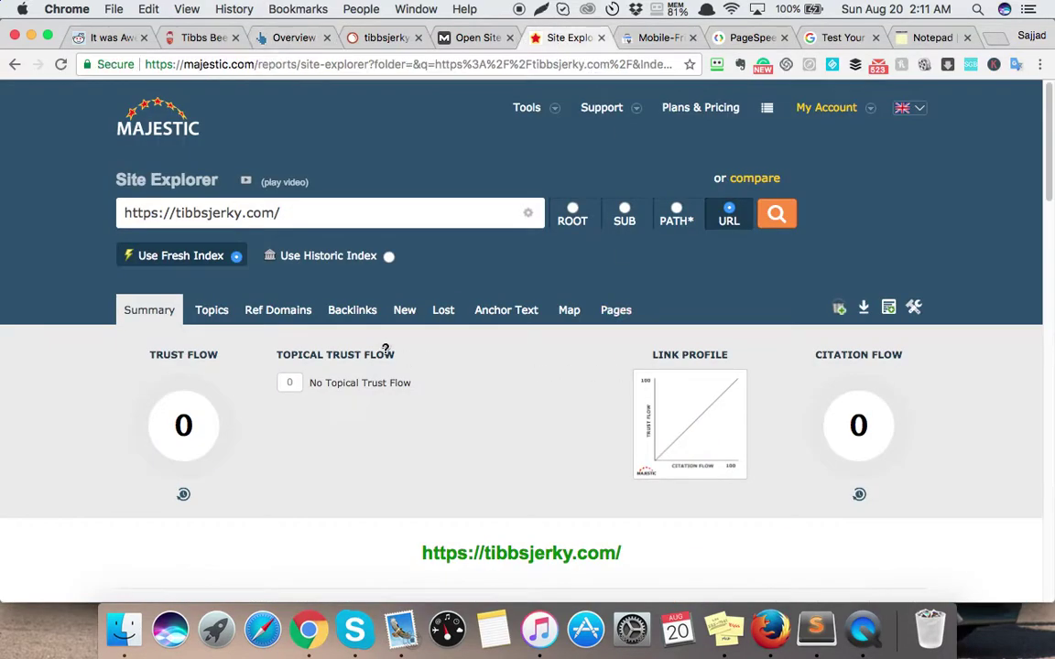
scroll(448, 358, down, 4)
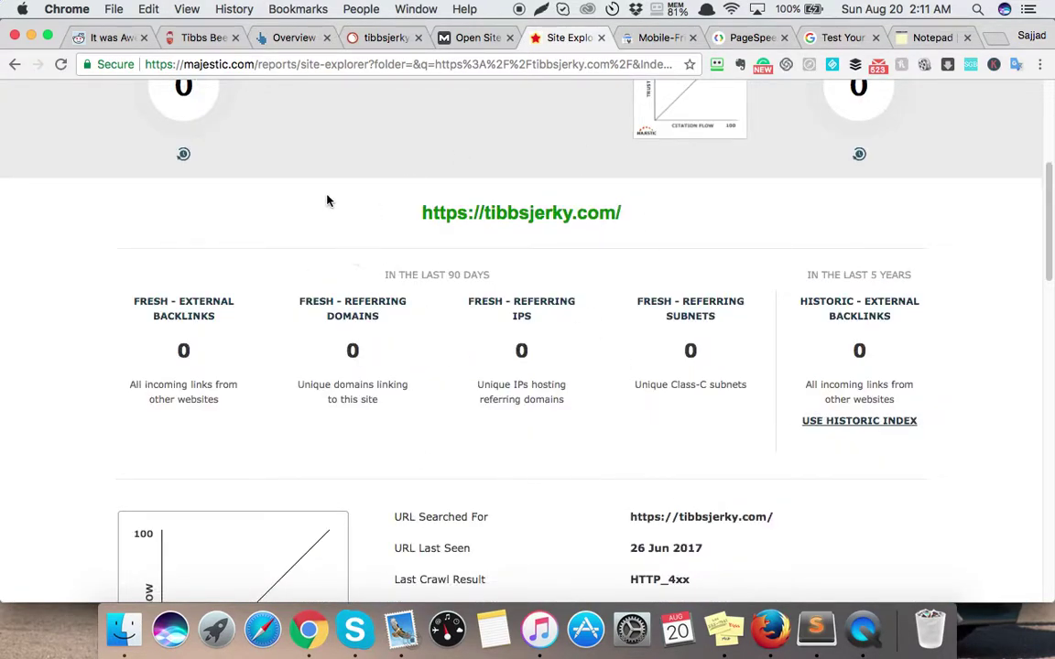
click(187, 42)
scroll(549, 384, up, 10)
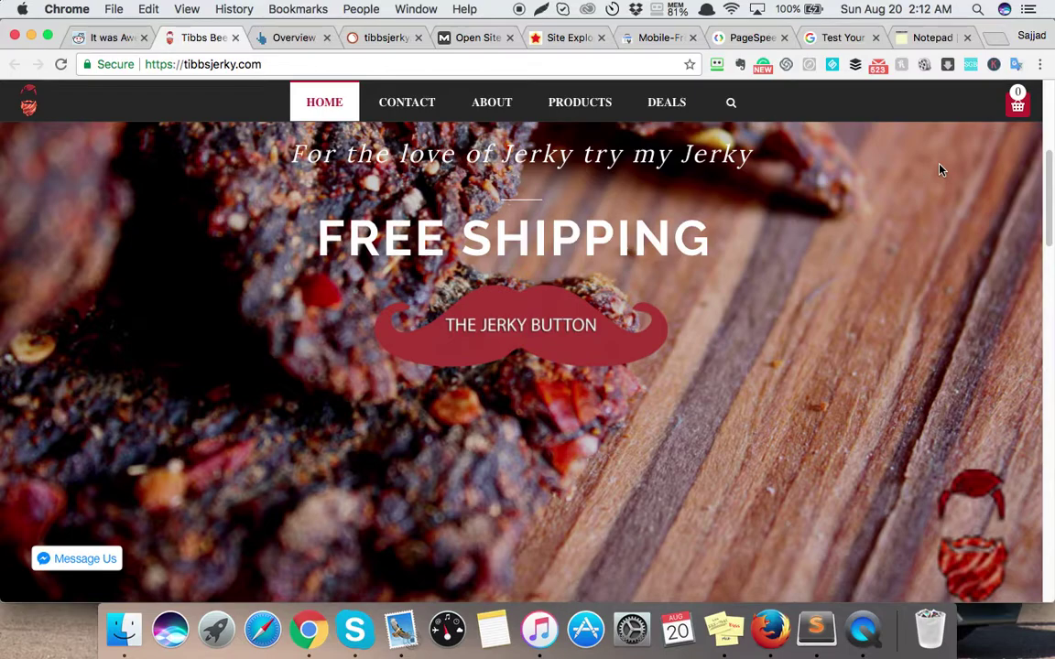
click(289, 37)
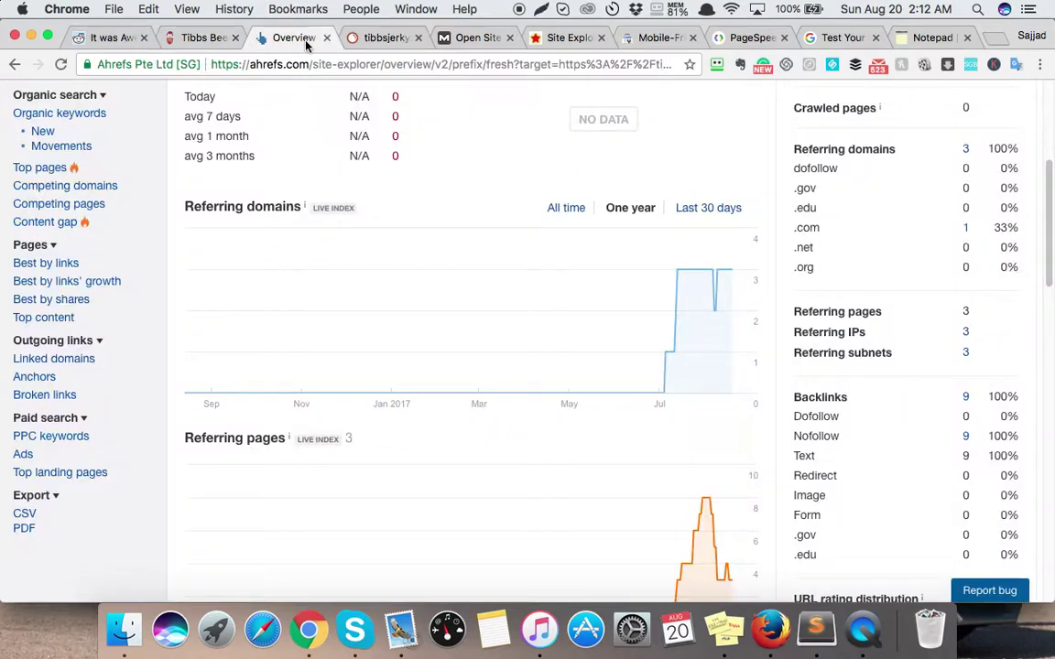
click(383, 37)
scroll(458, 394, down, 5)
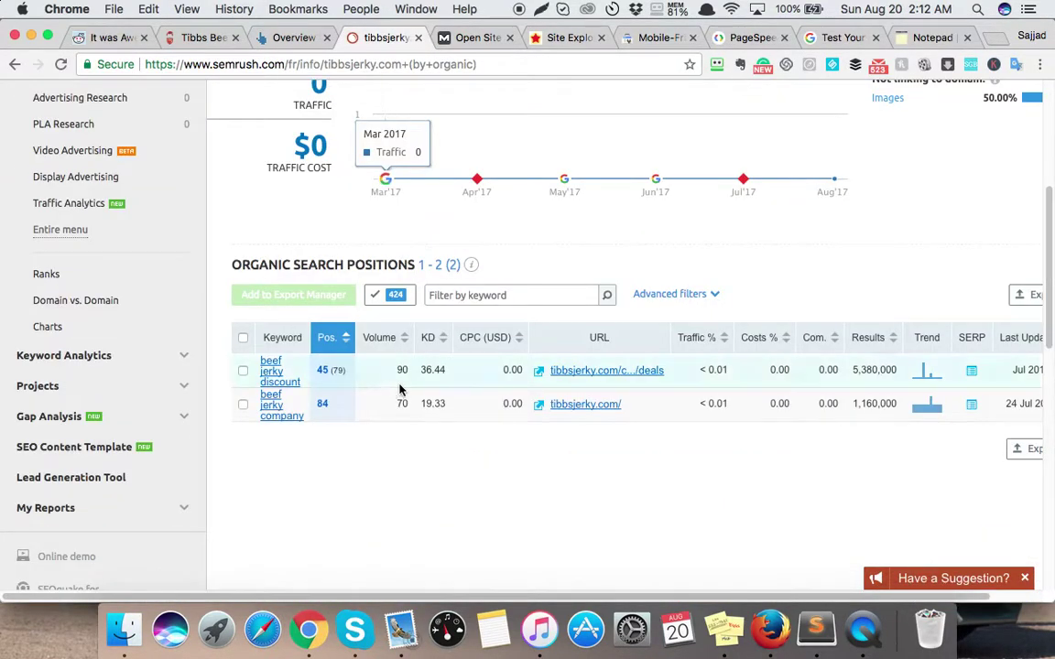
scroll(512, 421, up, 5)
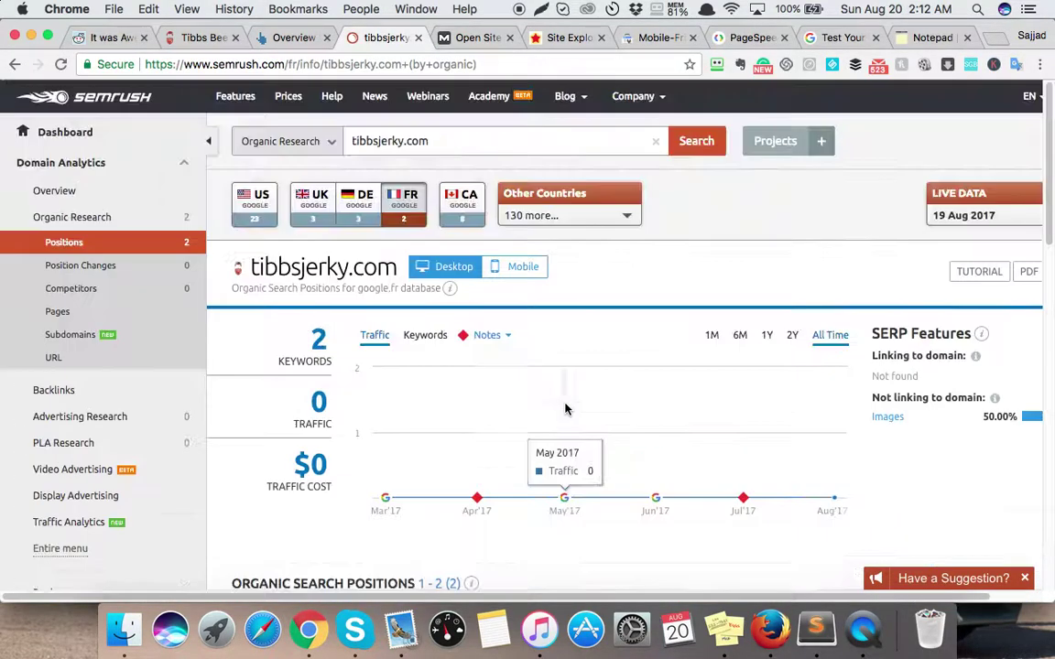
click(485, 38)
click(556, 38)
scroll(631, 330, down, 1)
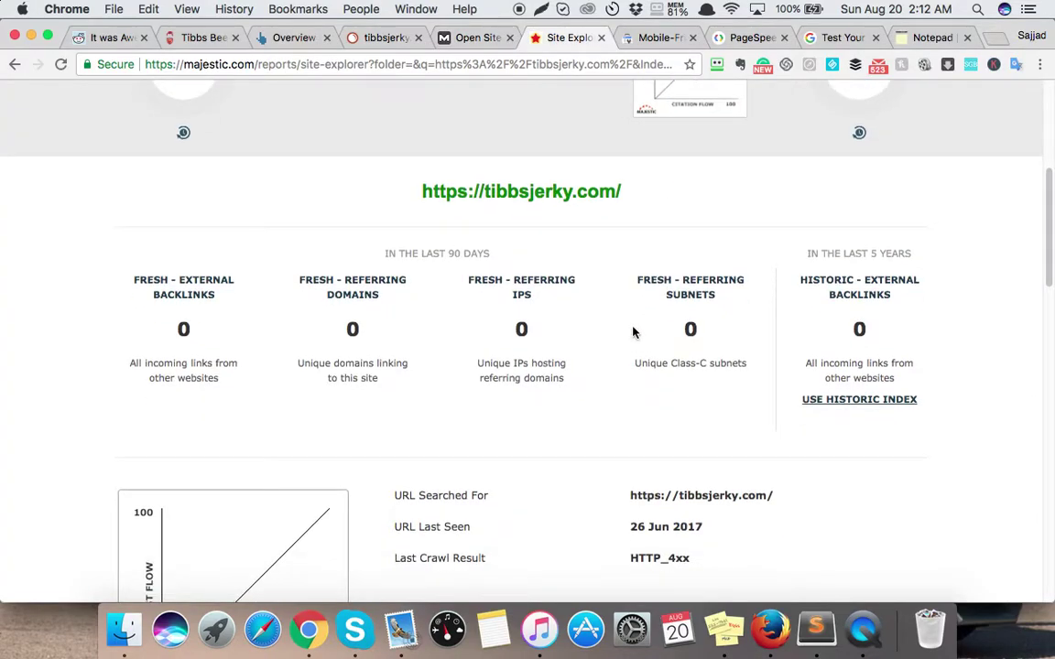
scroll(680, 337, down, 1)
scroll(647, 353, down, 3)
scroll(646, 353, up, 3)
scroll(605, 327, up, 6)
scroll(605, 326, down, 5)
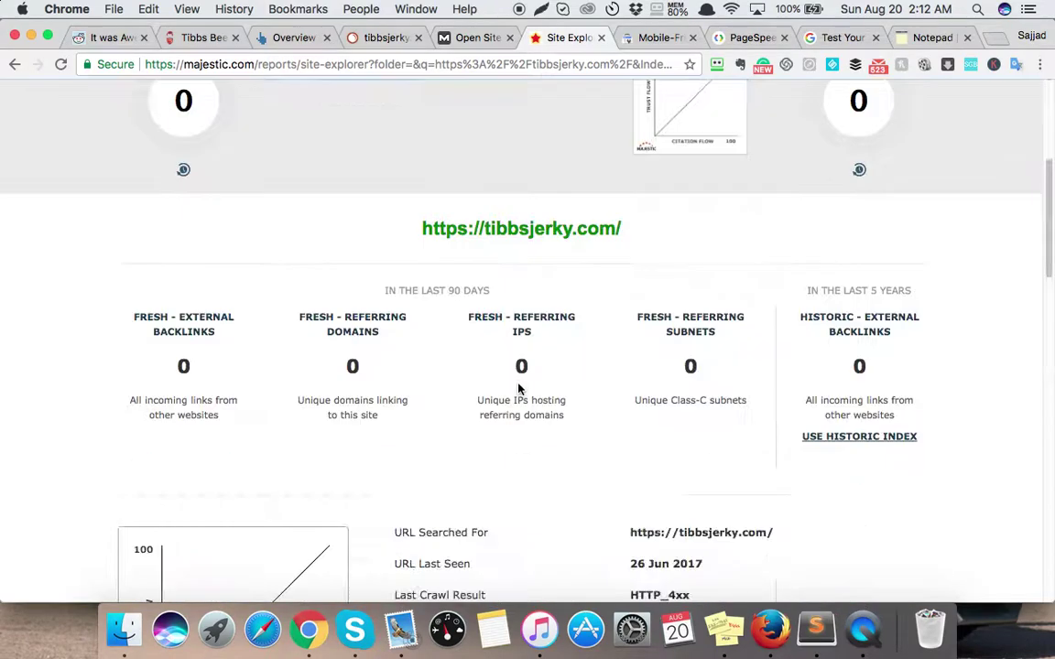
click(641, 37)
click(750, 38)
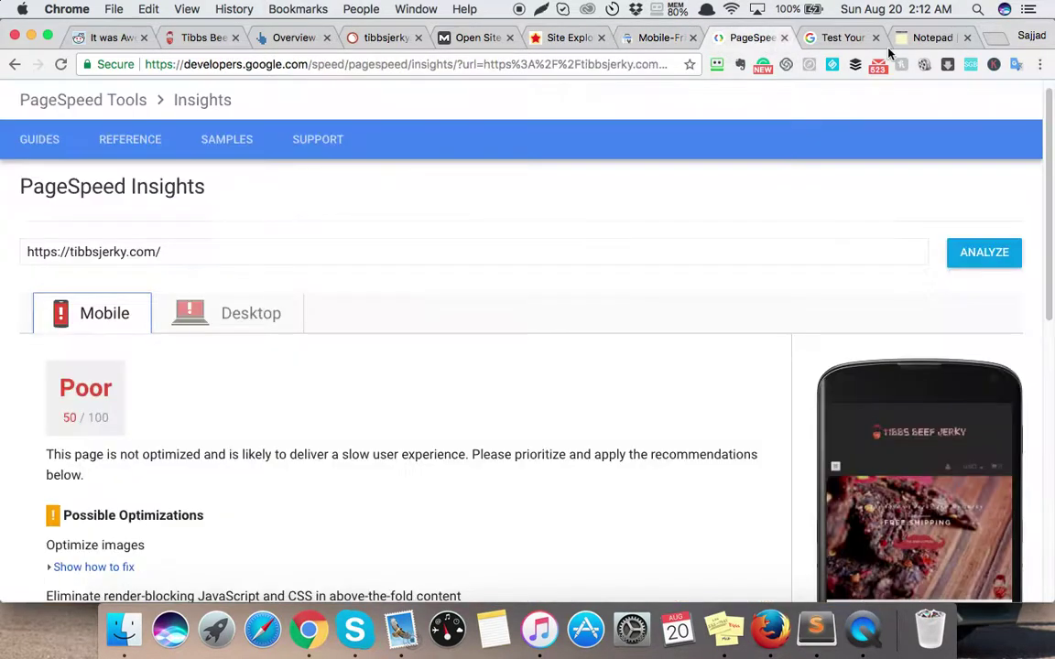
click(838, 37)
click(293, 39)
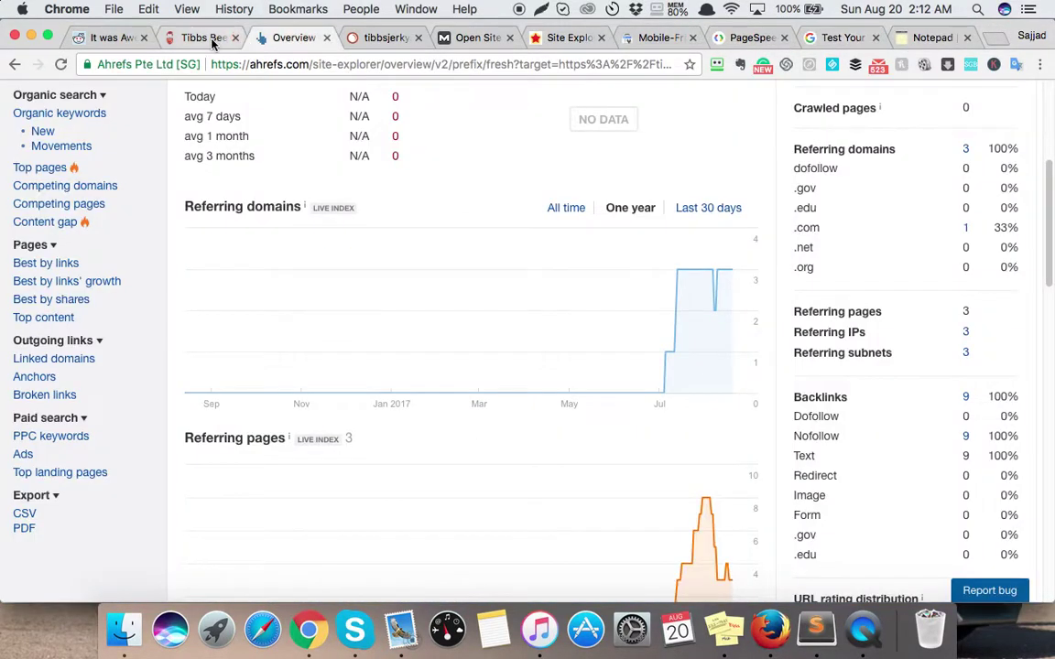
click(206, 38)
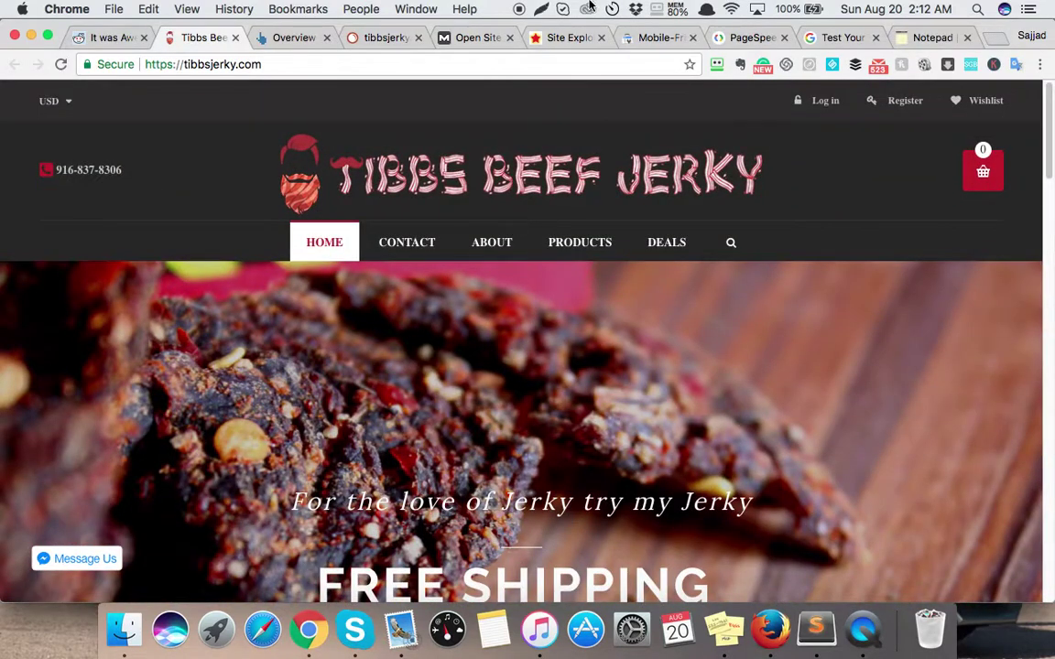